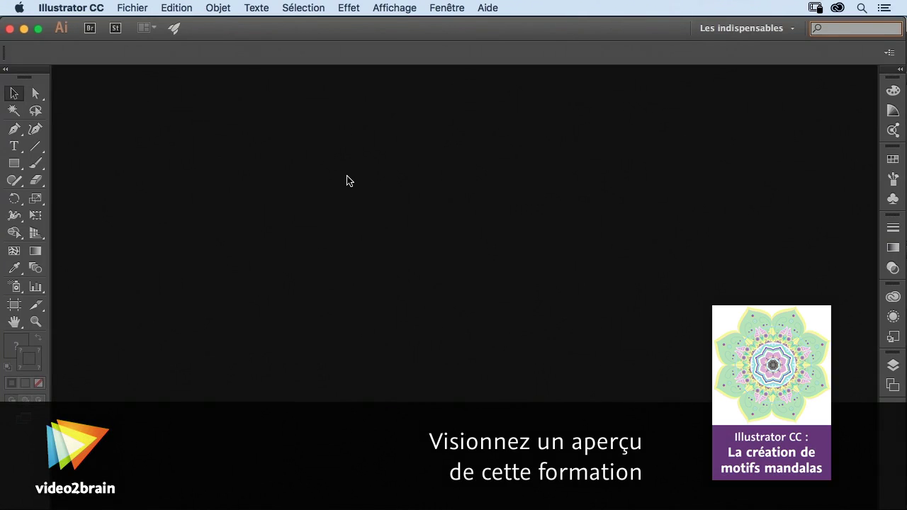
Create a new A4 landscape document at 297 × 210 mm
key("ctrl+n")
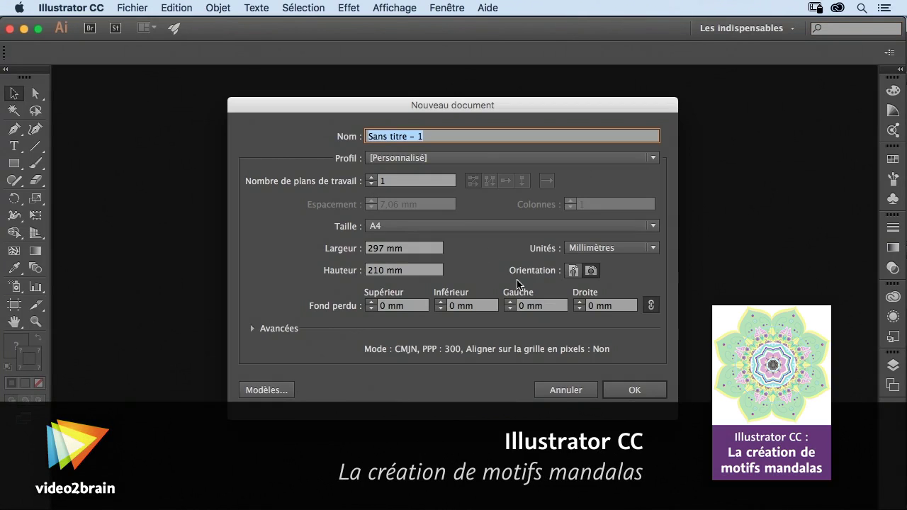
left_click(631, 390)
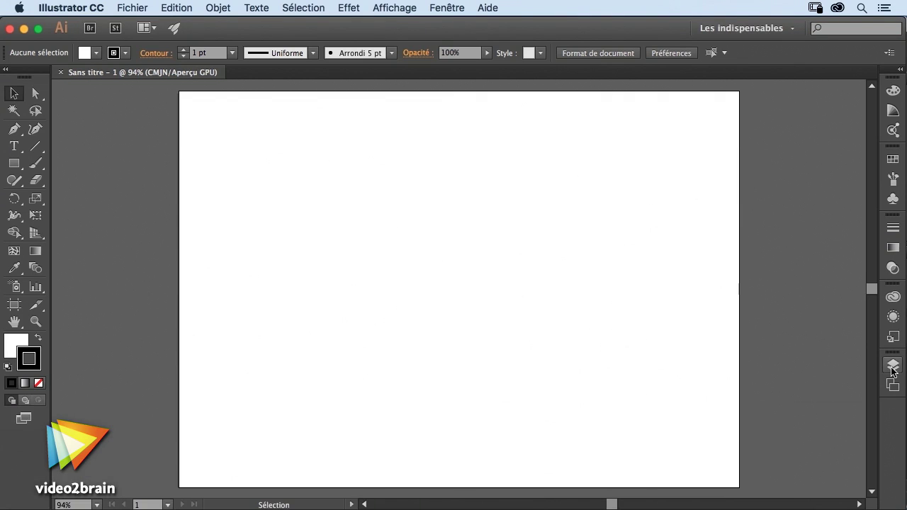
Rename the first layer to Fond
left_click(891, 366)
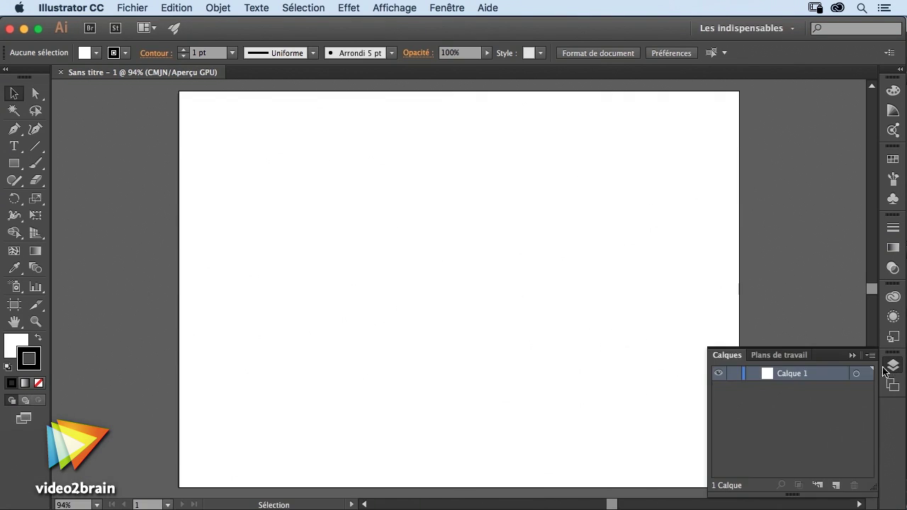
double_click(775, 373)
type("Fo")
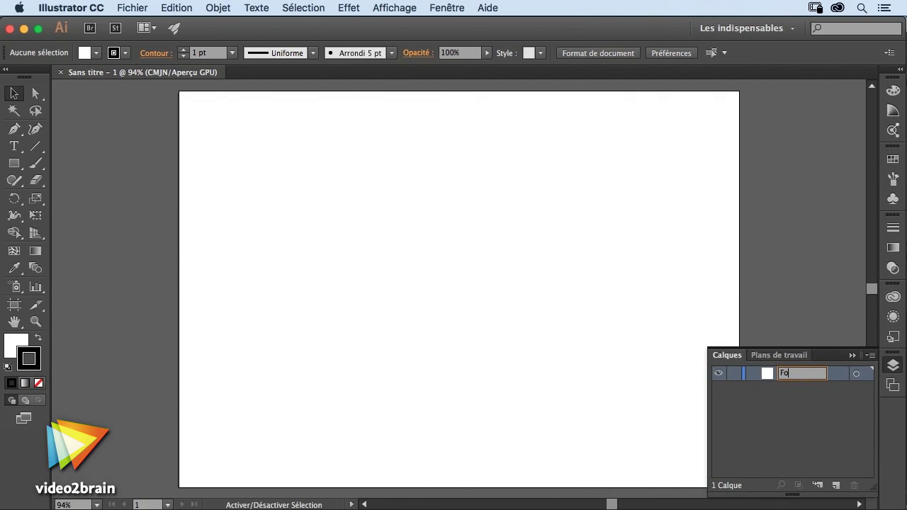
type("nd")
key("Return")
Draw an artboard-sized rectangle with a light grey fill and no stroke, aligned to the artboard
key("m")
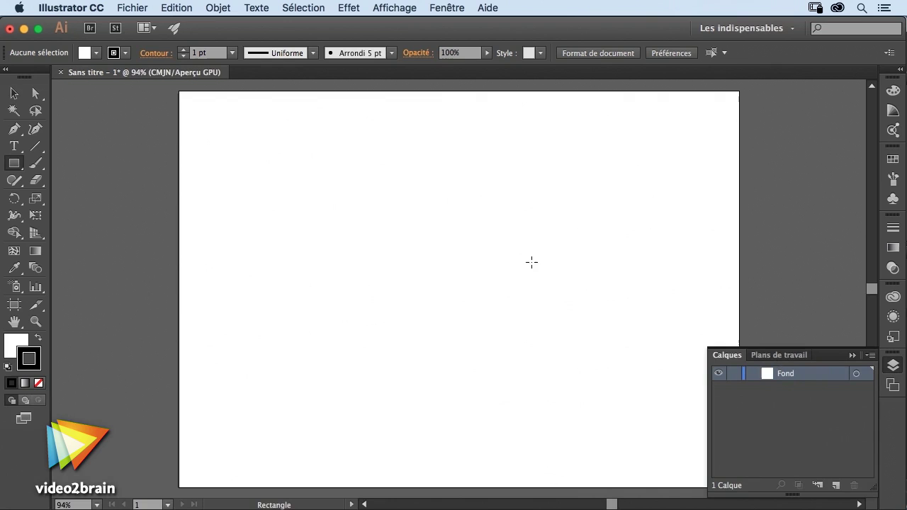
left_click_drag(180, 93, 740, 488)
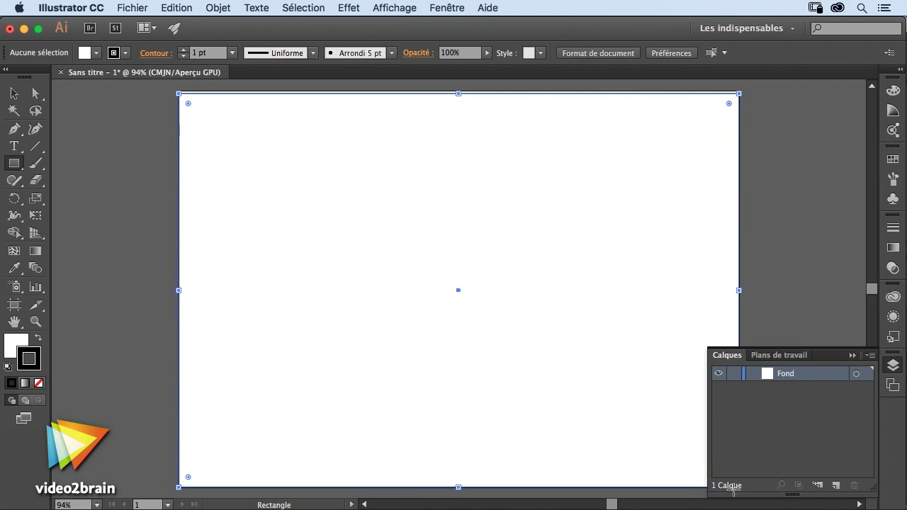
left_click(98, 53)
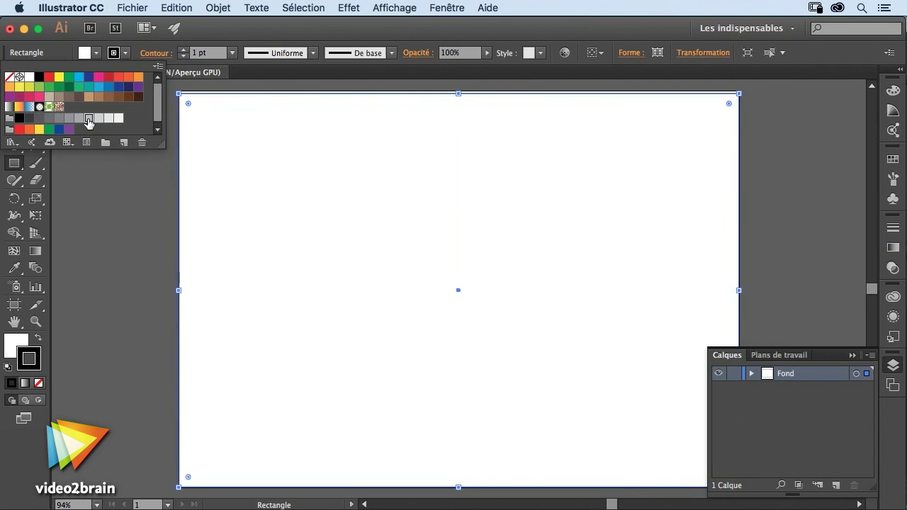
left_click(90, 118)
left_click(125, 52)
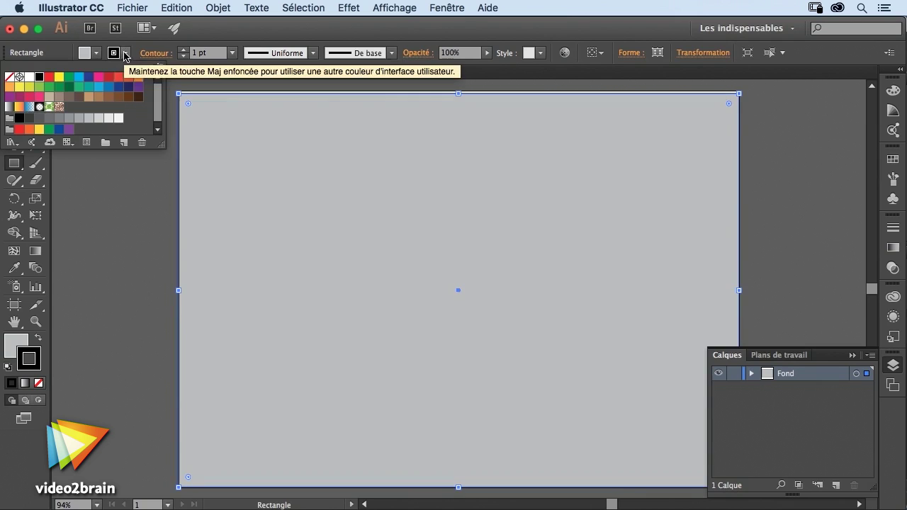
left_click(9, 78)
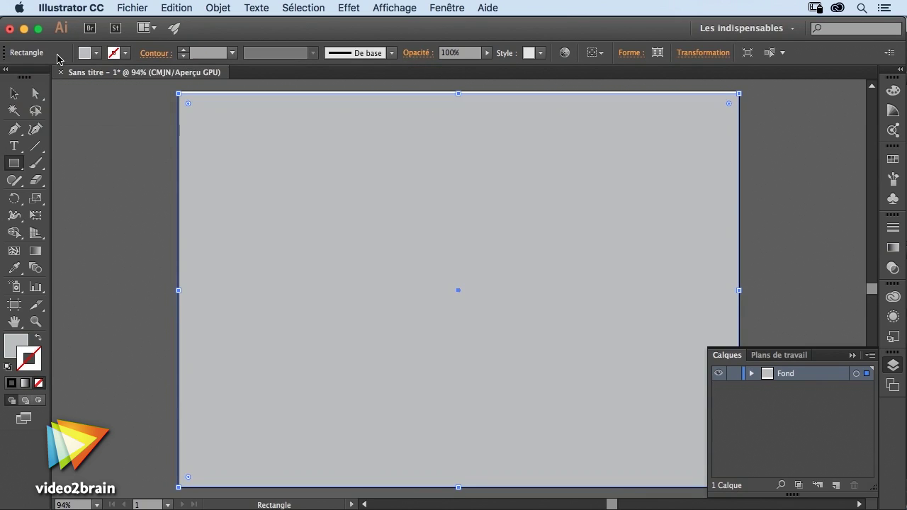
key("v")
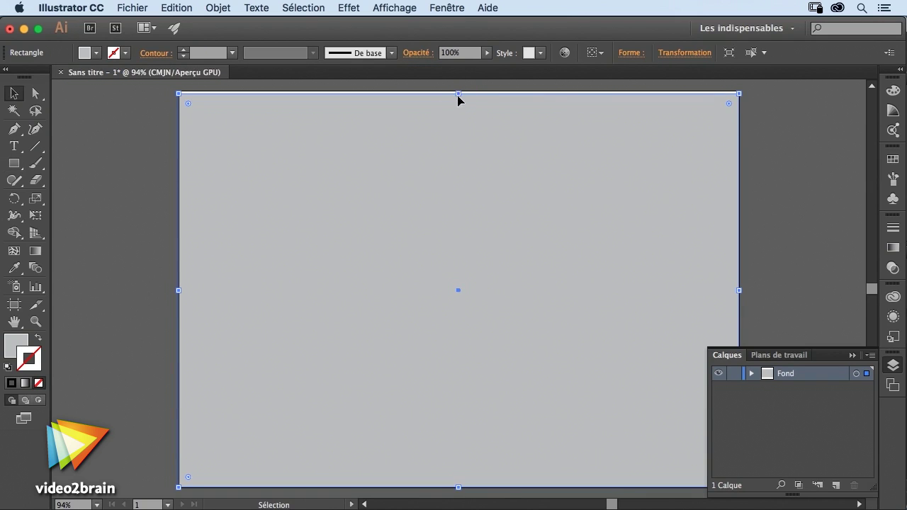
left_click_drag(460, 94, 459, 91)
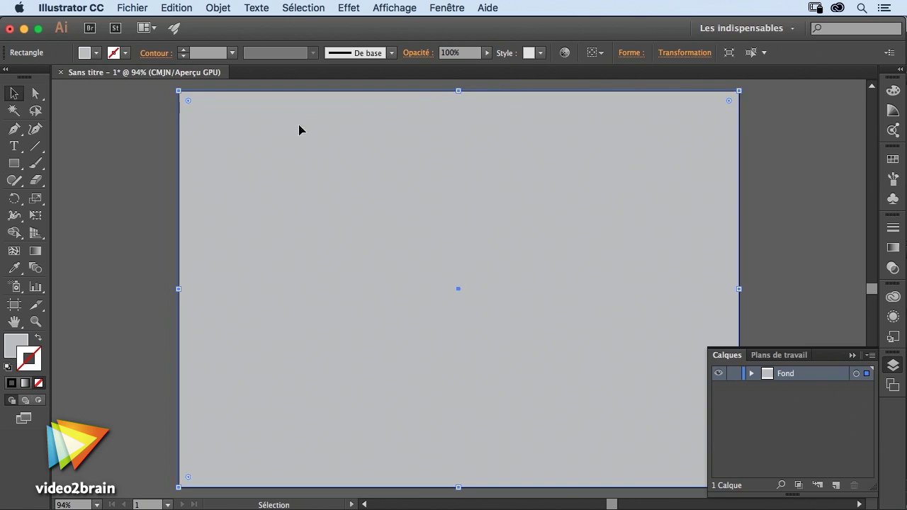
Add a layer named recherche above Fond and reset to default white fill, black stroke
left_click(155, 196)
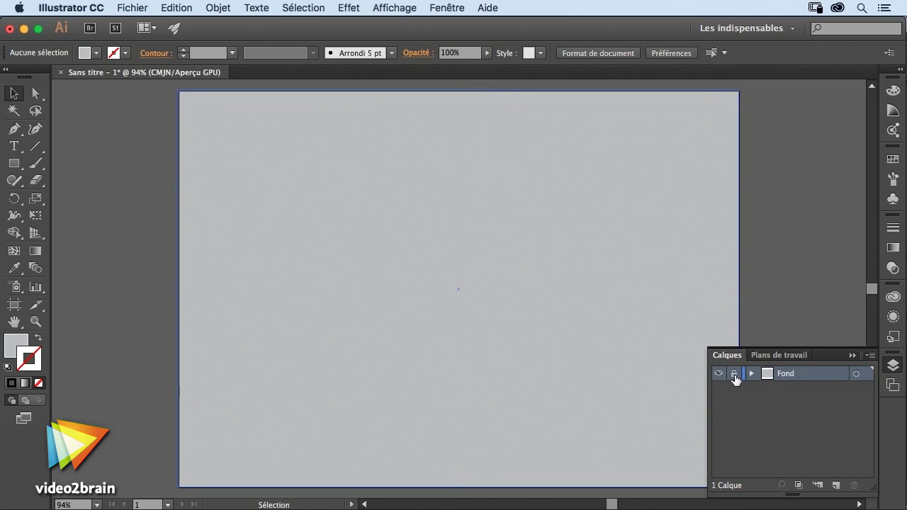
left_click(836, 485)
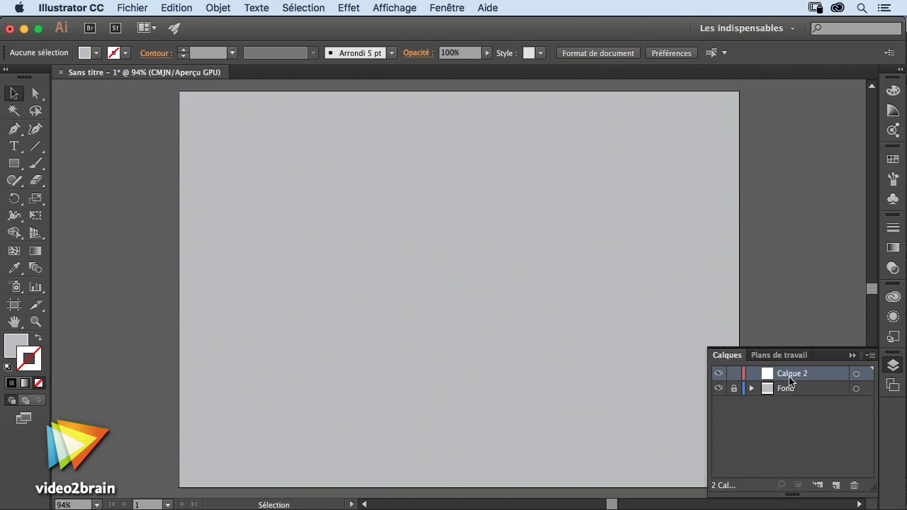
double_click(790, 377)
type("rec")
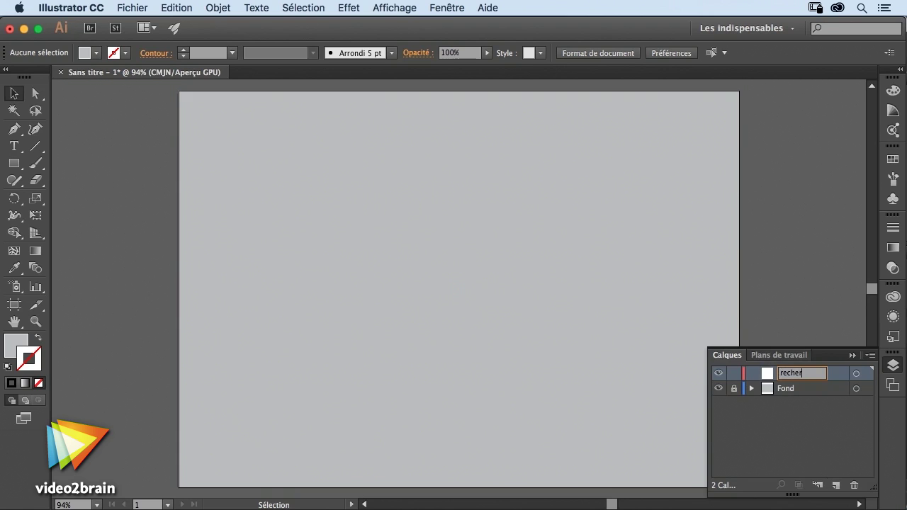
type("he")
left_click(815, 421)
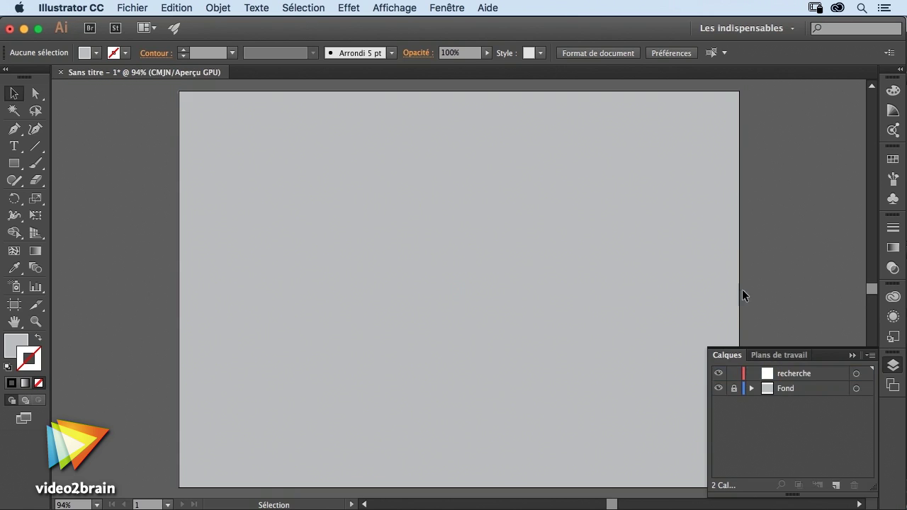
left_click(850, 355)
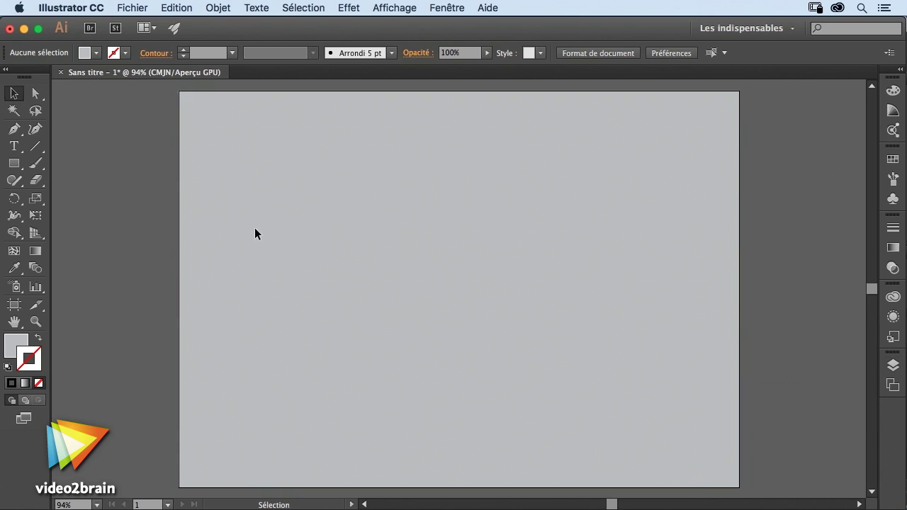
key("d")
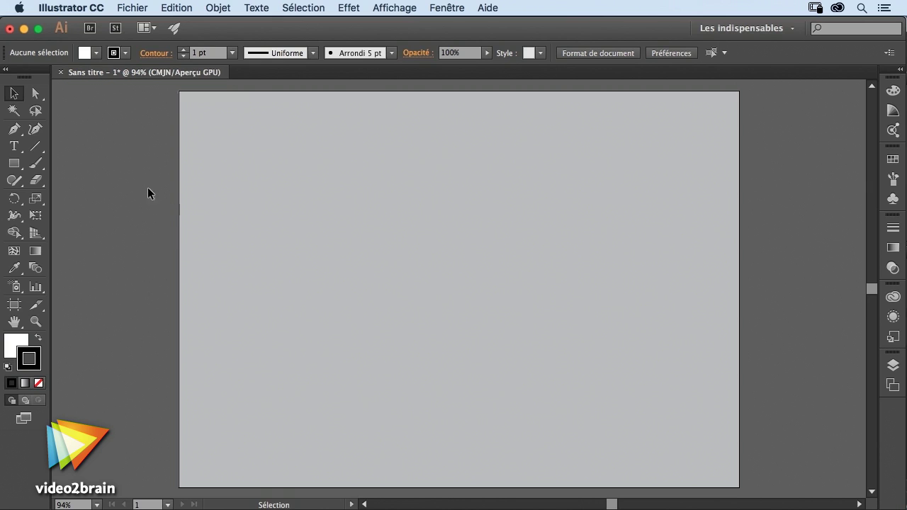
Zoom to the artboard's top and sketch a square and a circle with the Shaper tool
left_click_drag(212, 174, 359, 201)
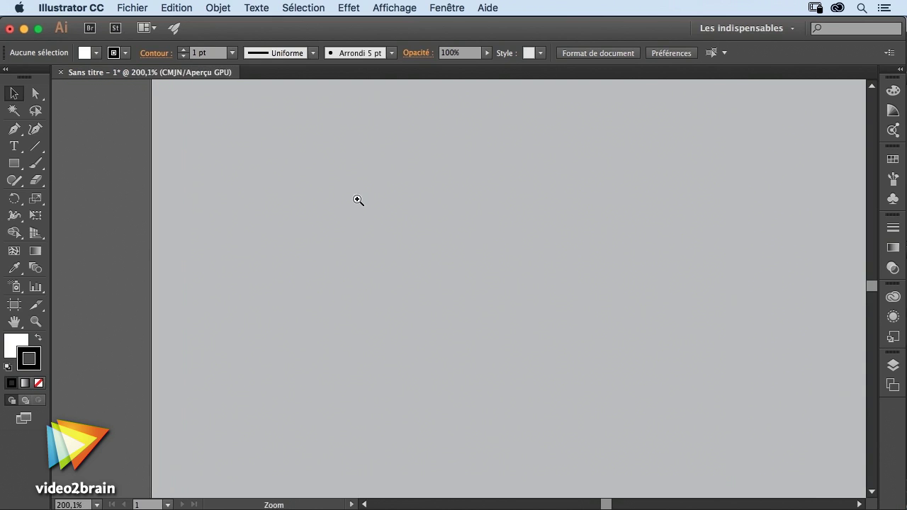
mouse_move(310, 147)
left_mouse_down()
mouse_move(309, 220)
mouse_move(302, 207)
left_mouse_up()
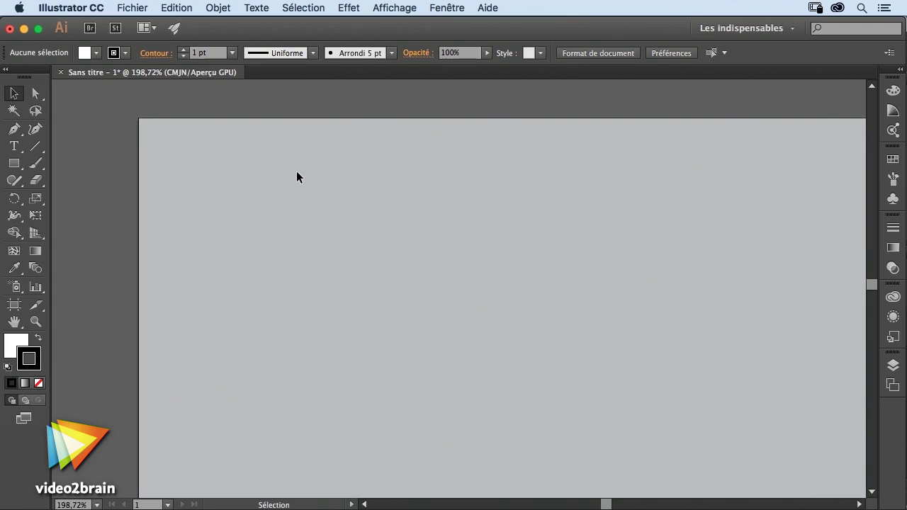
key("shift+n")
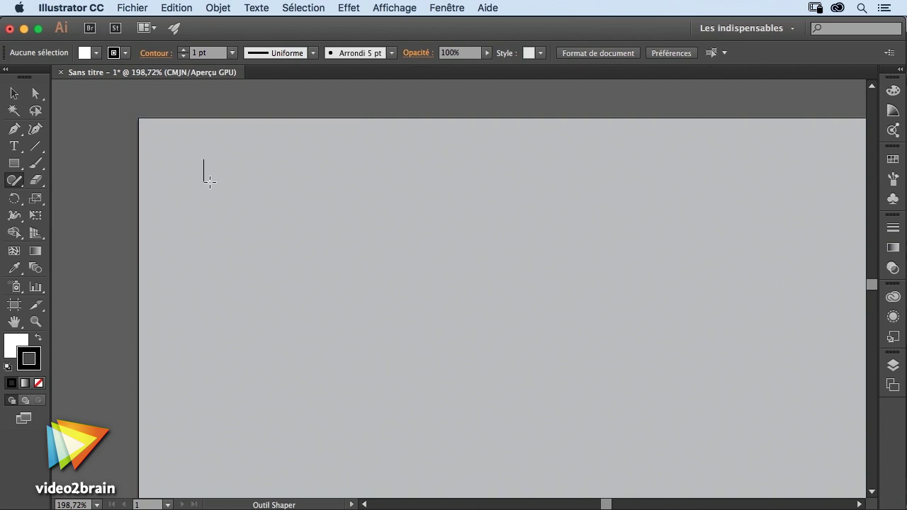
left_click_drag(205, 159, 205, 159)
left_click_drag(312, 161, 315, 158)
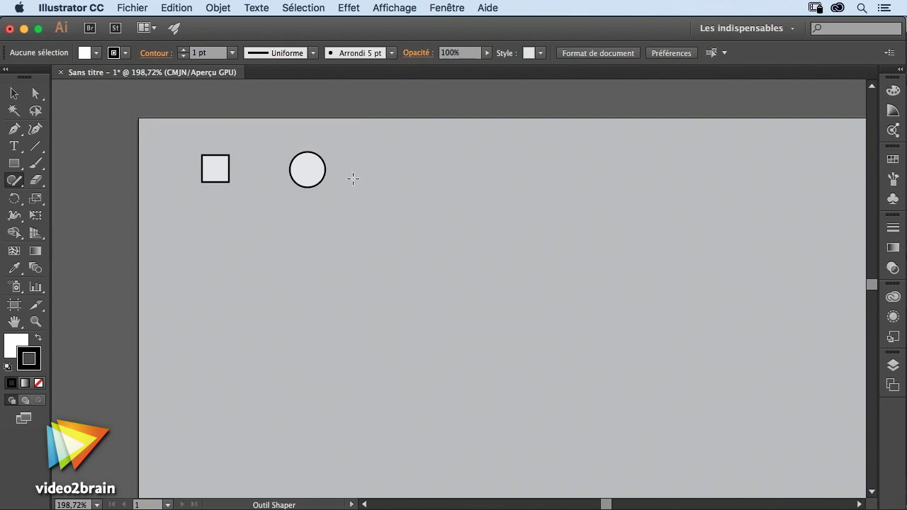
Sketch a triangle and a hexagon to the right of the circle
key("v")
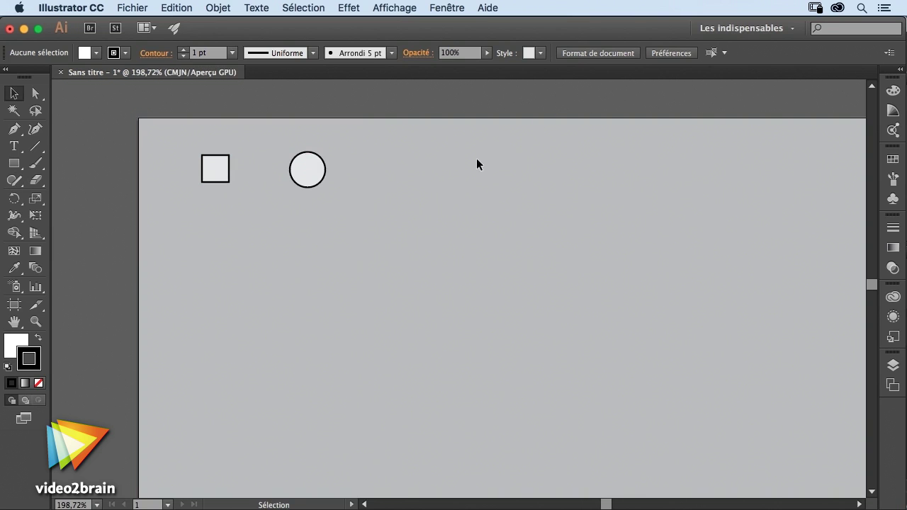
key("shift+n")
left_click_drag(400, 155, 430, 158)
left_click_drag(472, 180, 509, 190)
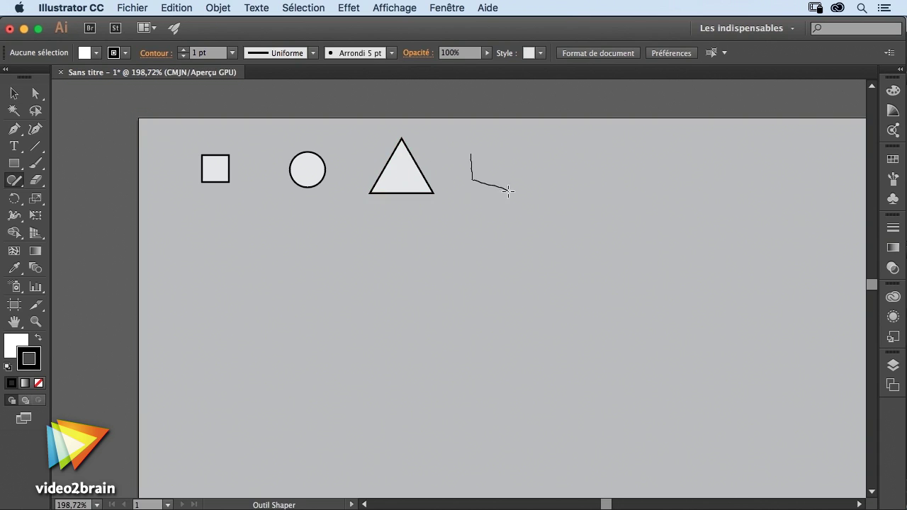
left_click_drag(480, 146, 474, 151)
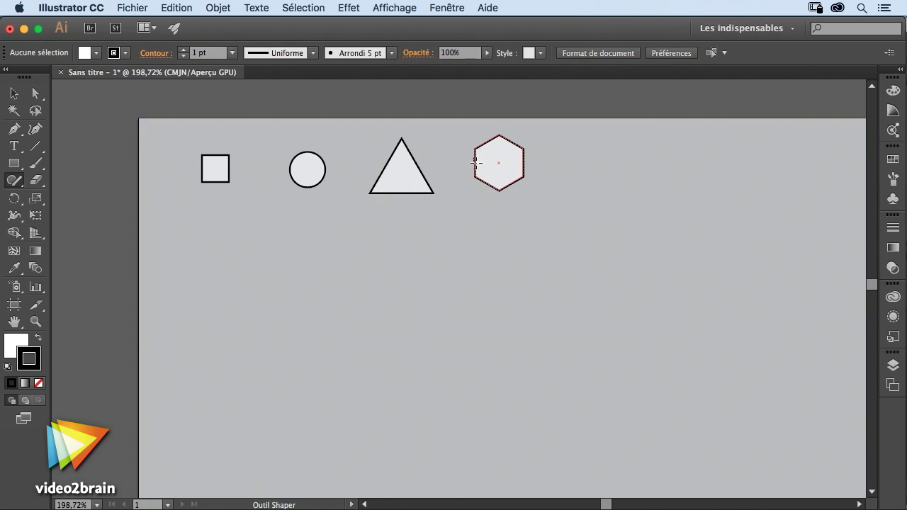
key("v")
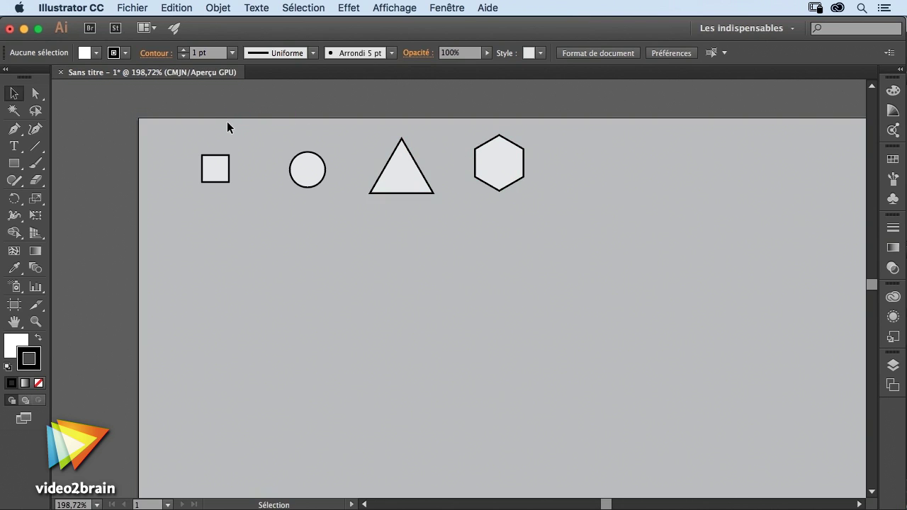
Spread out the triangle and hexagon, then make all shapes solid black without outlines
left_click_drag(503, 180, 536, 186)
left_click_drag(419, 189, 462, 189)
left_click_drag(548, 185, 577, 185)
key("super+a")
key("shift+x")
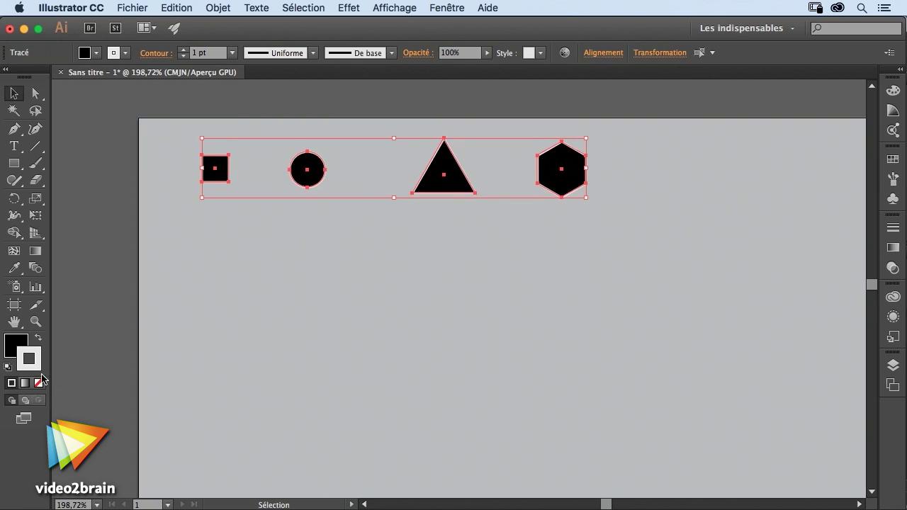
left_click(40, 384)
Shrink the triangle and hexagon, and drag the sides widget to make an octagon
left_click(465, 203)
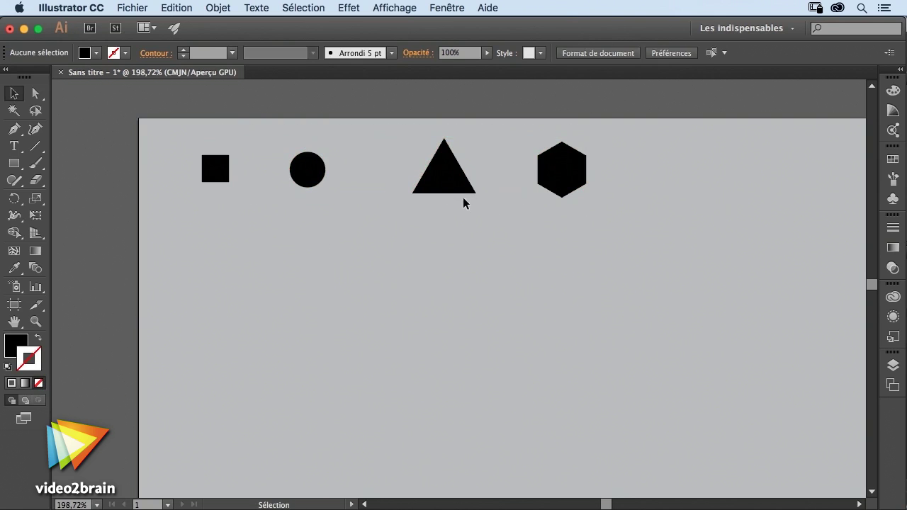
left_click(456, 186)
left_click_drag(476, 194, 463, 186)
left_click(536, 190)
mouse_move(538, 198)
left_mouse_down()
mouse_move(547, 187)
mouse_move(674, 183)
left_mouse_up()
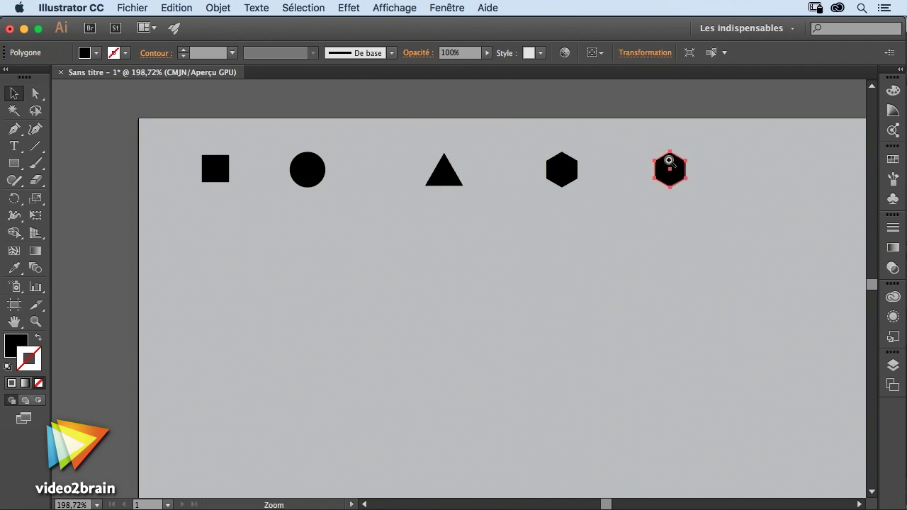
scroll(672, 167, "up", 5)
left_click_drag(710, 169, 711, 194)
Zoom out, draw a test pentagon with the Polygon tool, then delete it
left_click_drag(575, 220, 352, 223)
left_click(13, 163)
left_click(87, 214)
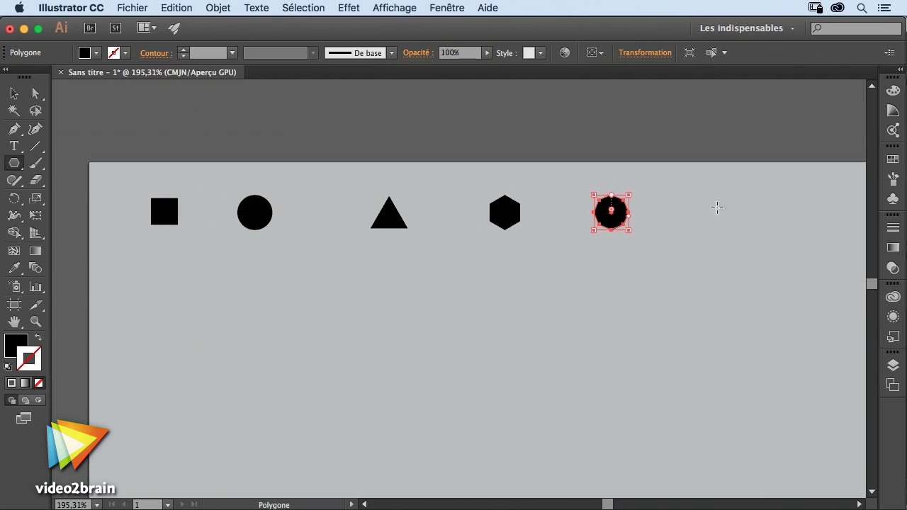
left_click_drag(711, 207, 722, 223)
key("Down")
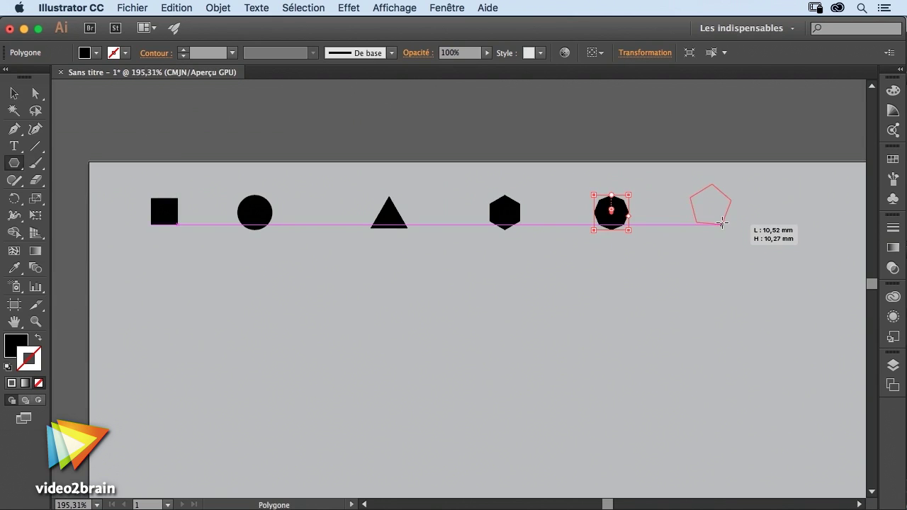
left_click_drag(722, 223, 723, 234)
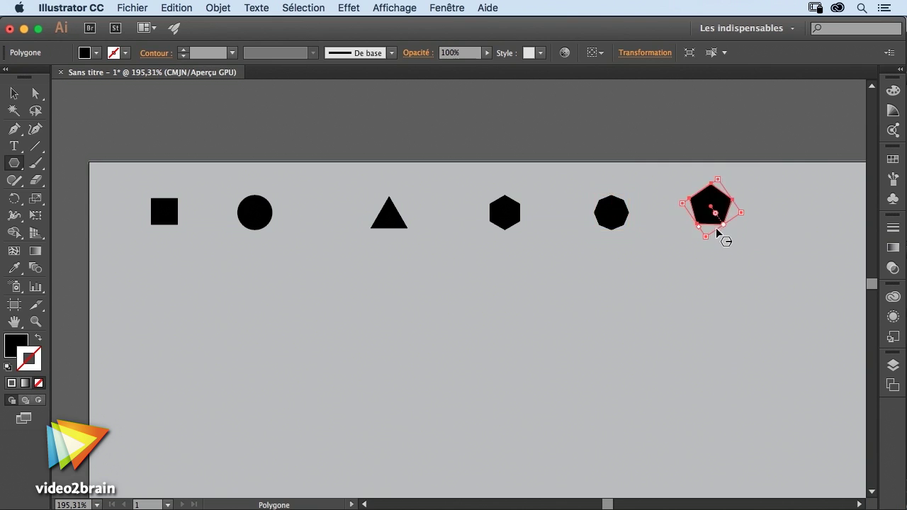
key("Delete")
Nudge the circle right and draw a five-point star beside the octagon
key("v")
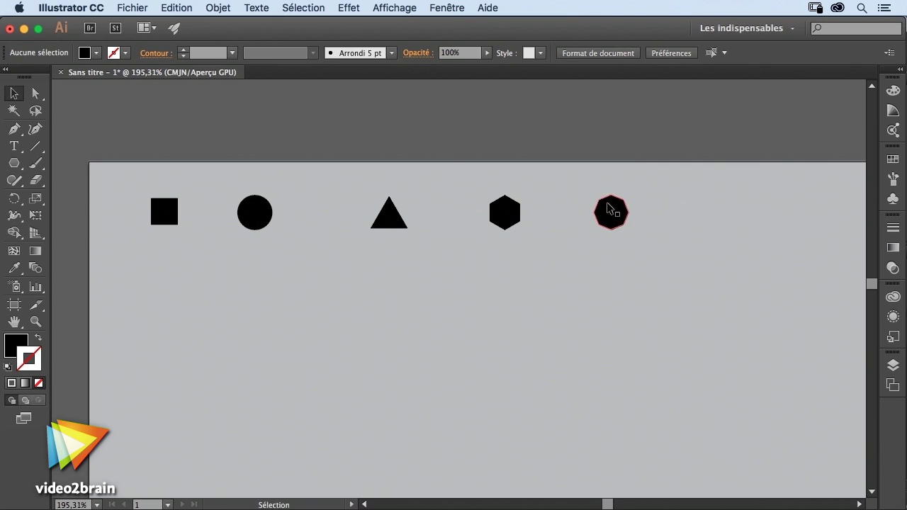
left_click_drag(272, 213, 295, 213)
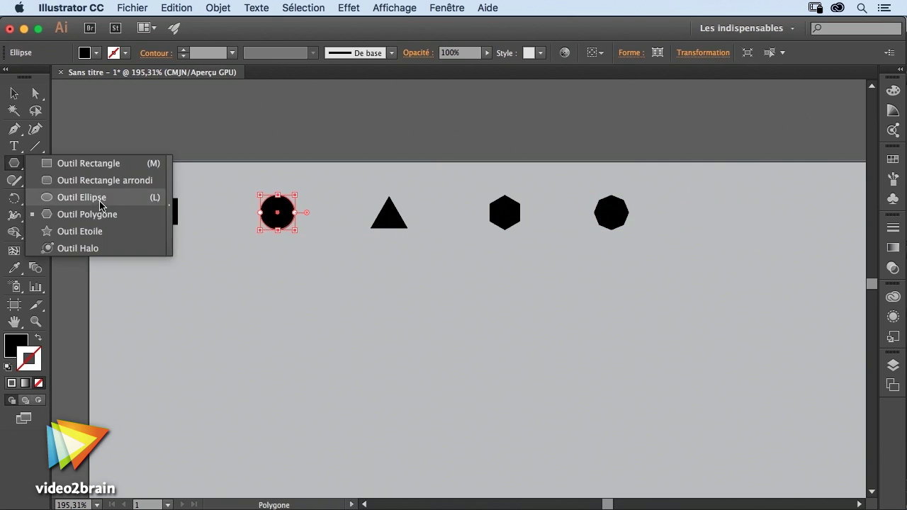
left_click_drag(20, 165, 82, 234)
left_click_drag(707, 210, 718, 226)
Add a many-pointed starburst and a thin, long-rayed starburst to the row
left_click_drag(799, 210, 809, 225)
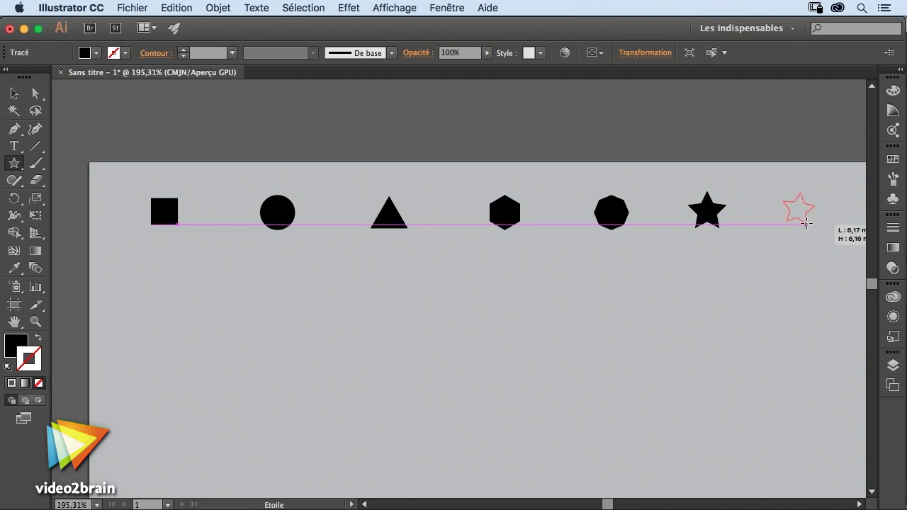
key("Up")
key("Up")
key("Up")
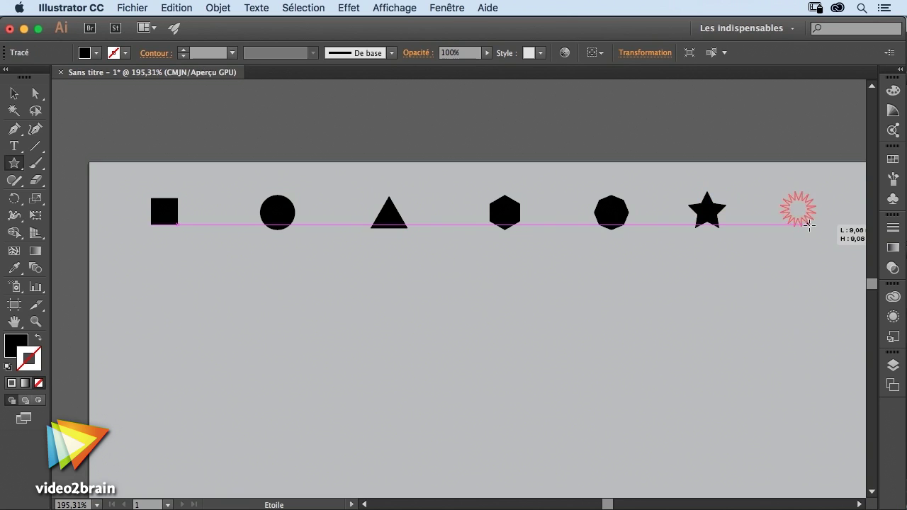
left_click_drag(809, 225, 811, 227)
scroll(713, 235, "right", 5)
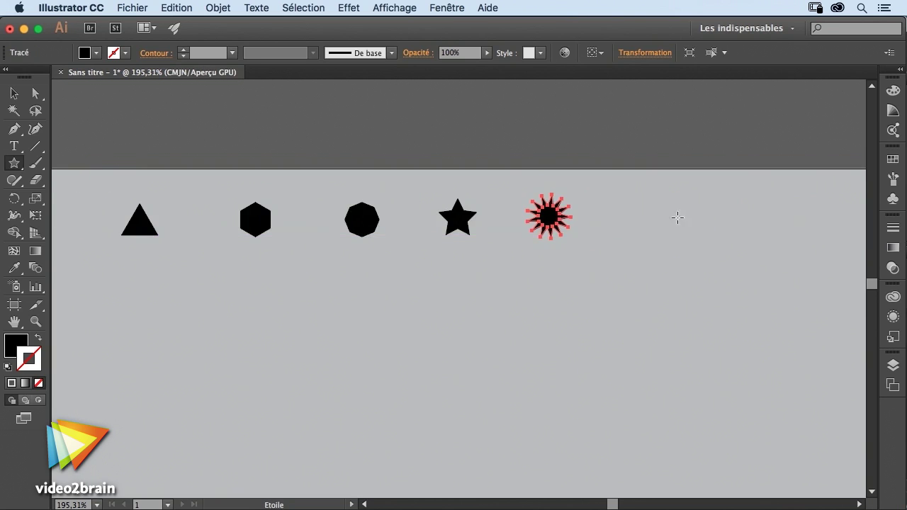
left_click_drag(652, 217, 674, 236)
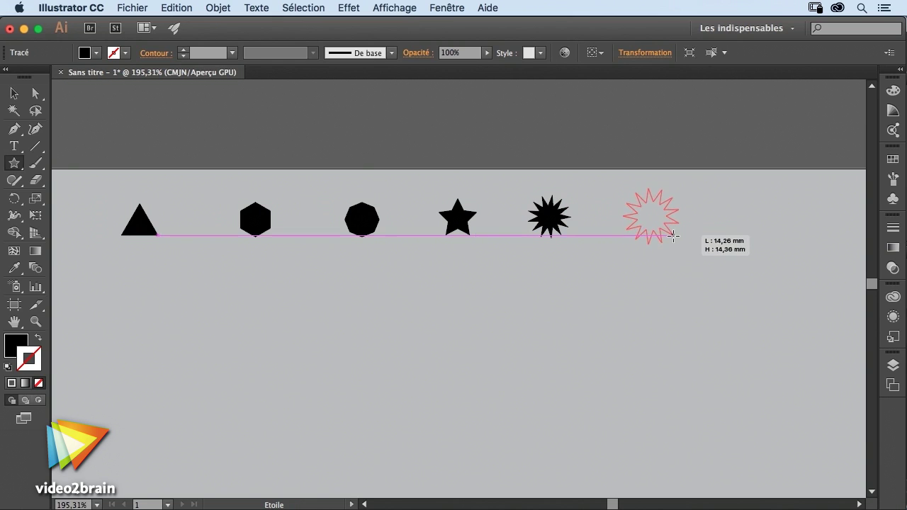
left_click_drag(673, 236, 678, 239)
Draw a scalloped seal star at the row's end and zoom to fit the artboard
mouse_move(773, 216)
left_mouse_down()
mouse_move(798, 243)
mouse_move(780, 224)
mouse_move(797, 239)
mouse_move(789, 233)
left_mouse_up()
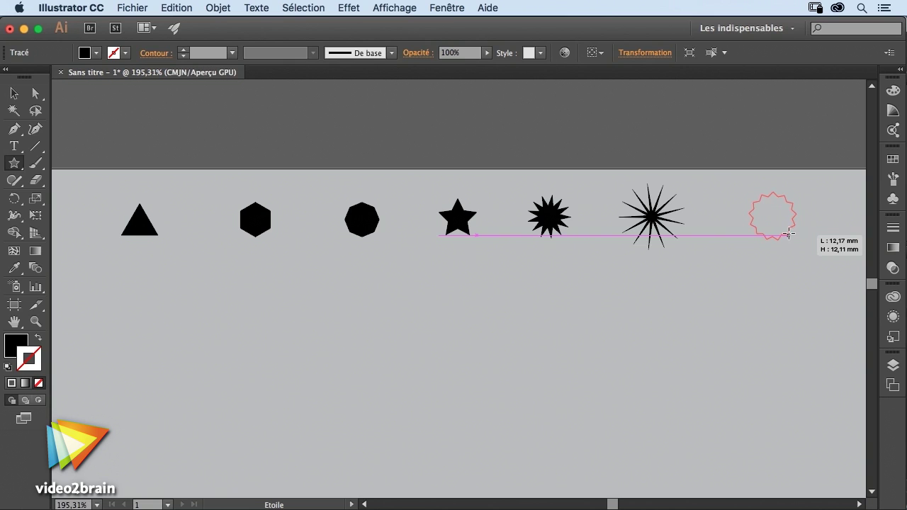
left_click_drag(789, 233, 791, 237)
key("v")
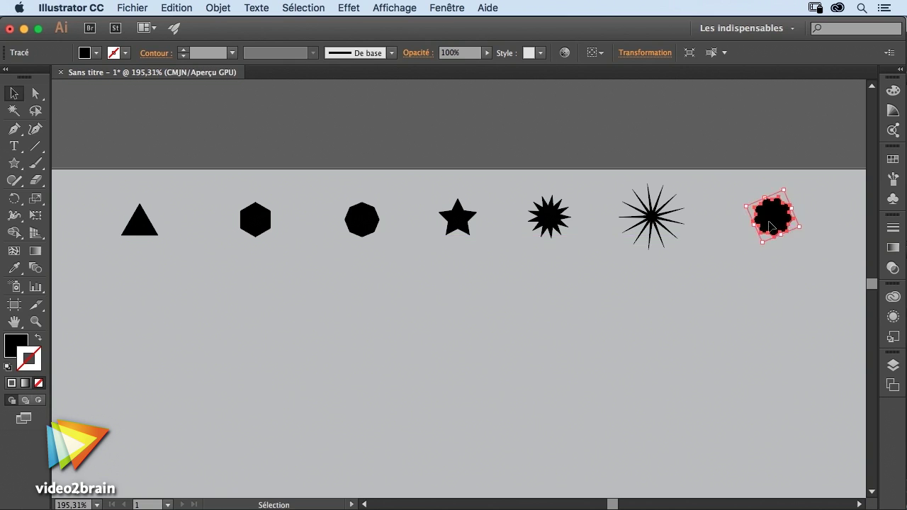
scroll(638, 186, "left", 3)
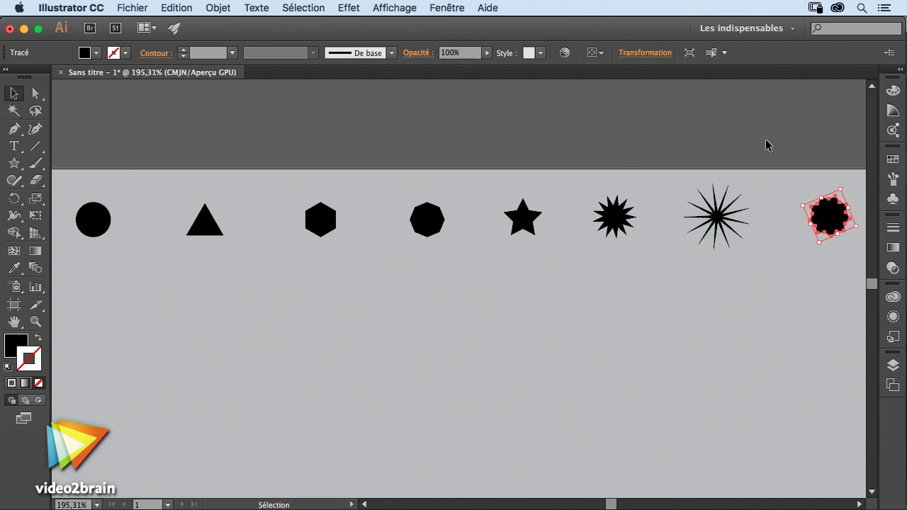
key("ctrl+1")
Move the seal right and distribute all shapes evenly by horizontal centres
left_click(684, 227)
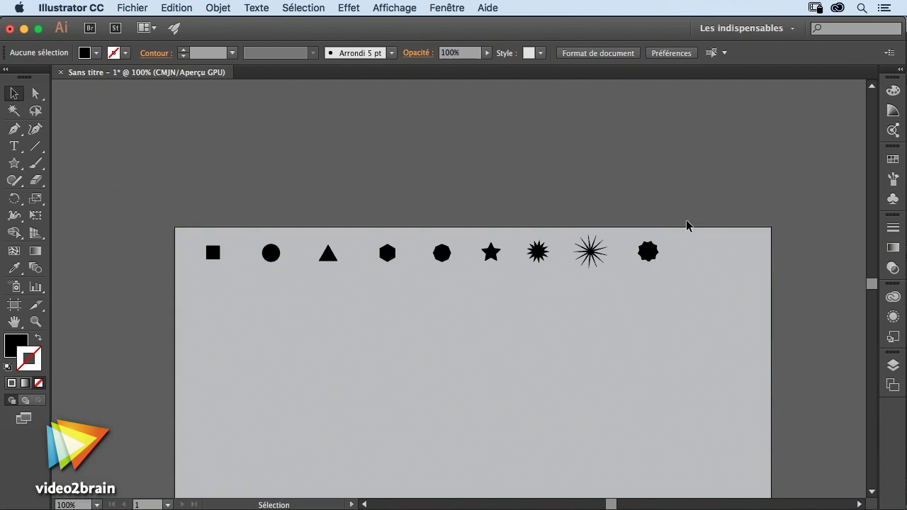
left_click_drag(650, 251, 737, 251)
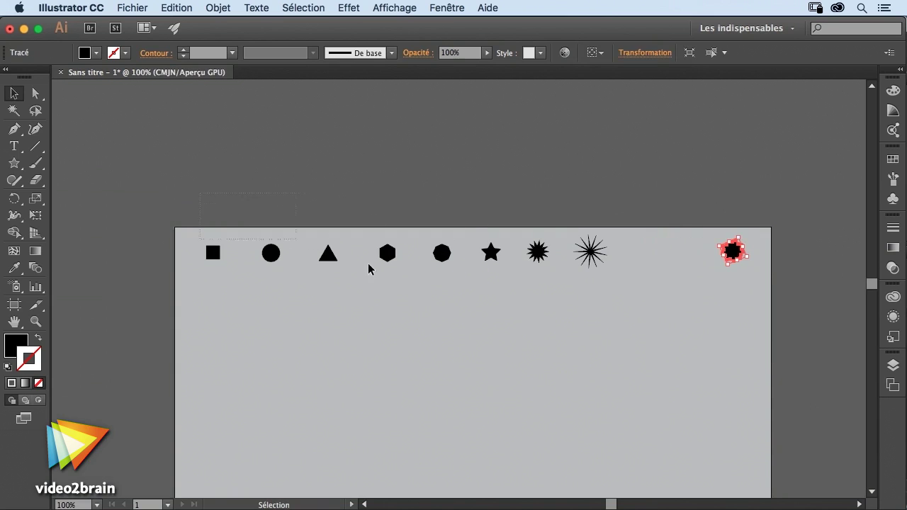
key("ctrl+a")
left_click(608, 54)
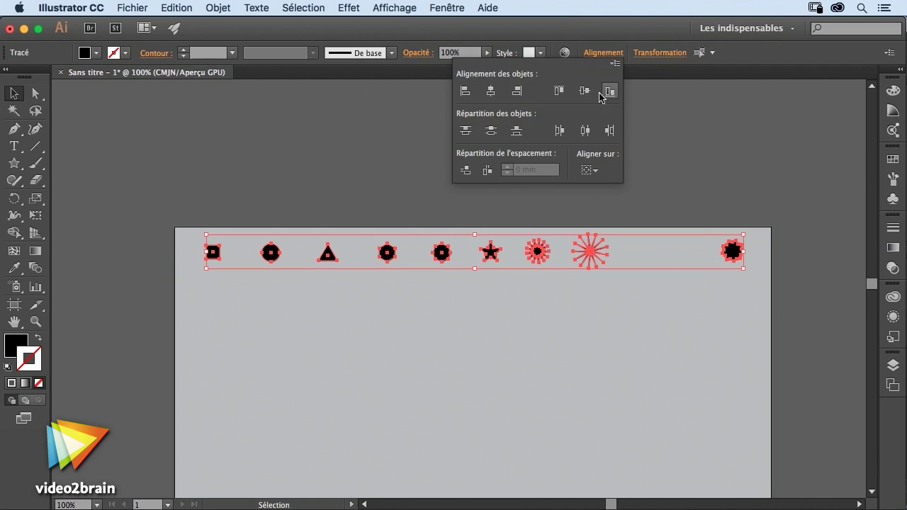
left_click(585, 130)
left_click(410, 212)
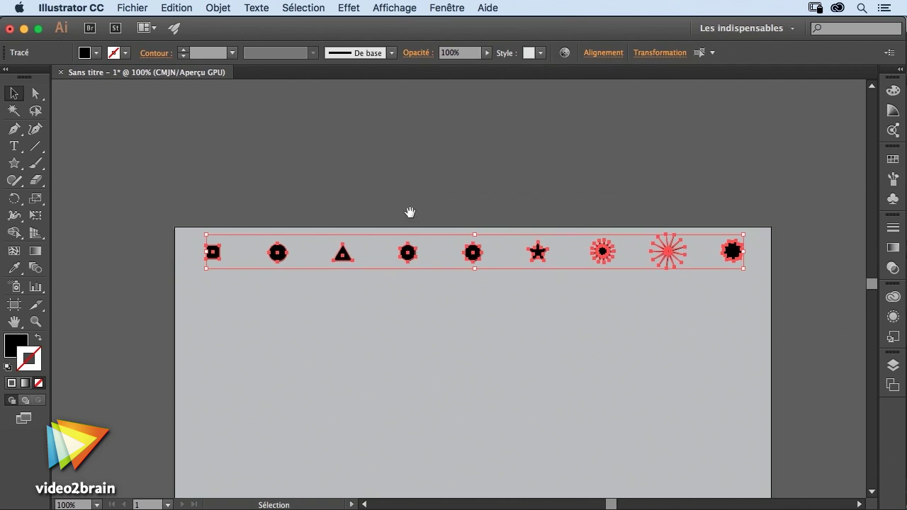
Duplicate the square to its right and rotate the copy 45° into a diamond
left_click(409, 212)
left_click_drag(418, 219, 490, 156)
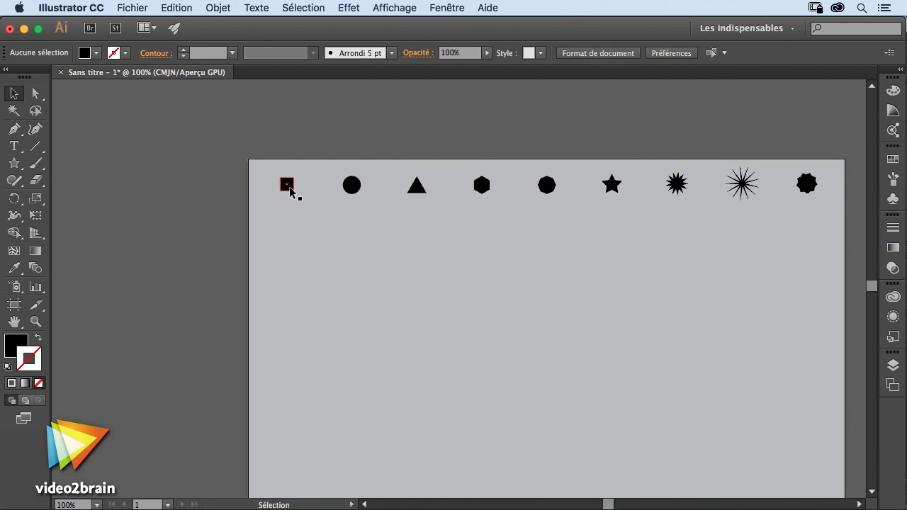
mouse_move(288, 187)
left_mouse_down()
mouse_move(317, 187)
mouse_move(331, 175)
left_mouse_up()
left_click_drag(261, 157, 810, 232)
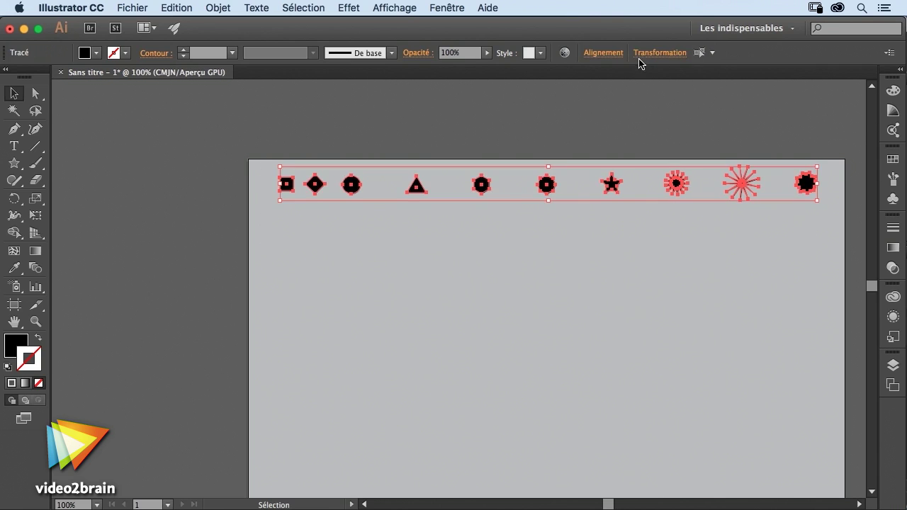
left_click(603, 54)
Redistribute the row of shapes evenly by horizontal centres
left_click(587, 129)
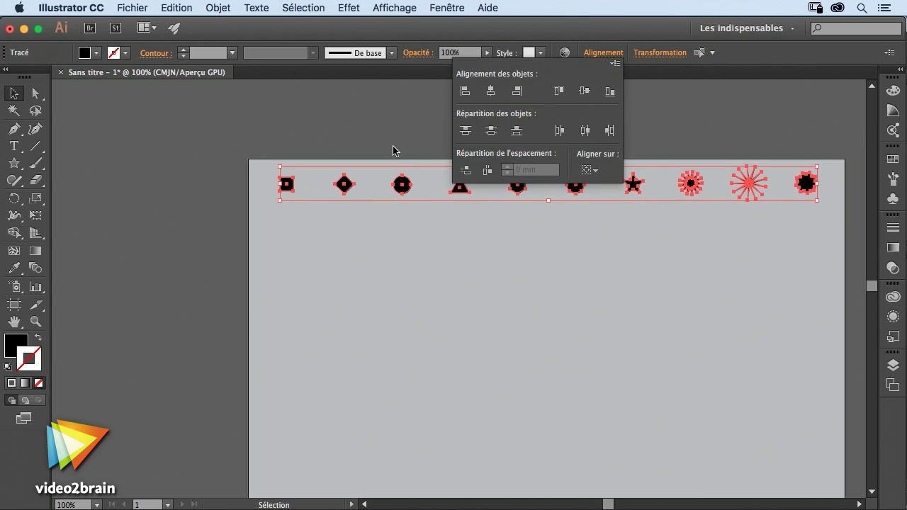
left_click(395, 159)
scroll(401, 249, "left", 2)
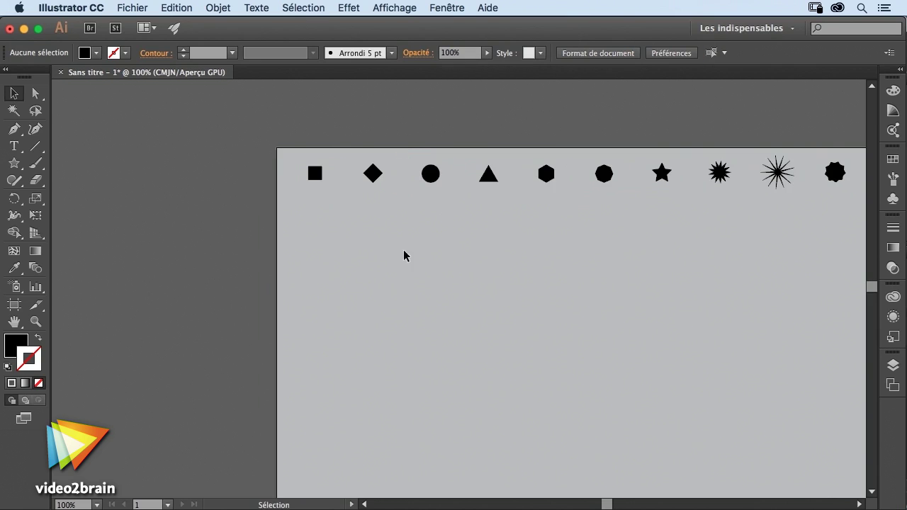
left_click_drag(504, 265, 431, 265)
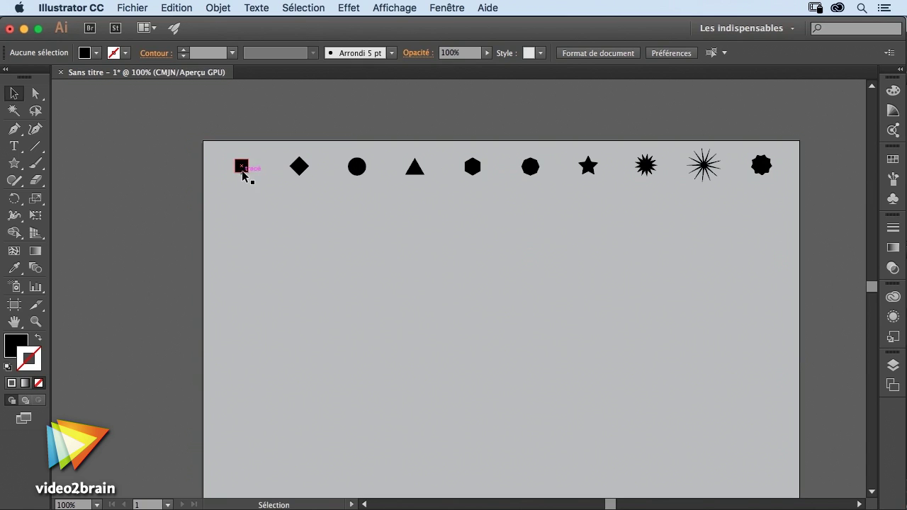
Copy the diamond below the row, add downward copies, and select all three stacked diamonds
left_click_drag(302, 174, 242, 216)
scroll(244, 220, "up", 5)
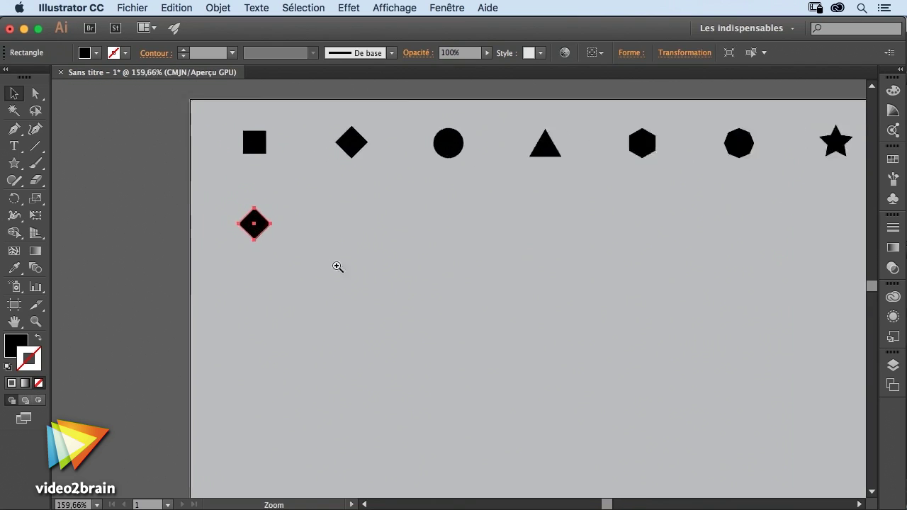
mouse_move(295, 256)
left_mouse_down()
mouse_move(312, 288)
mouse_move(308, 313)
left_mouse_up()
left_click(330, 295)
left_click_drag(341, 274, 274, 308)
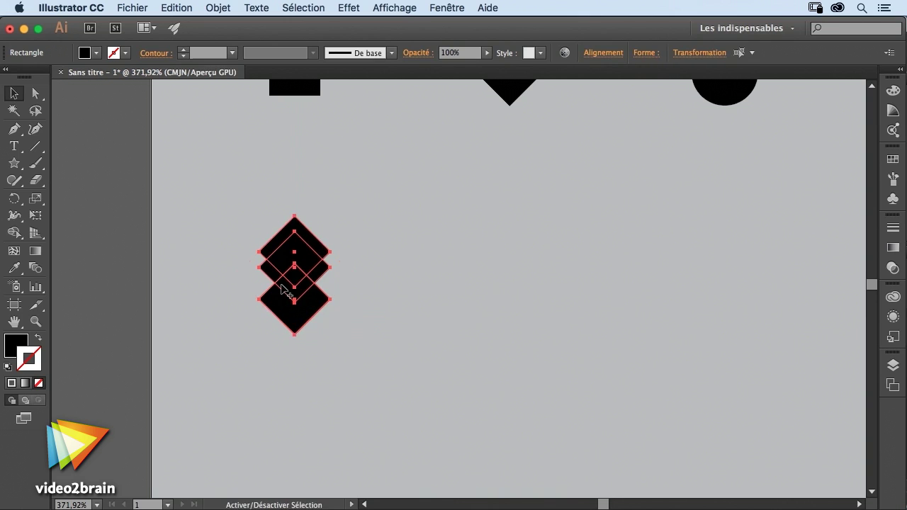
key("shift+m")
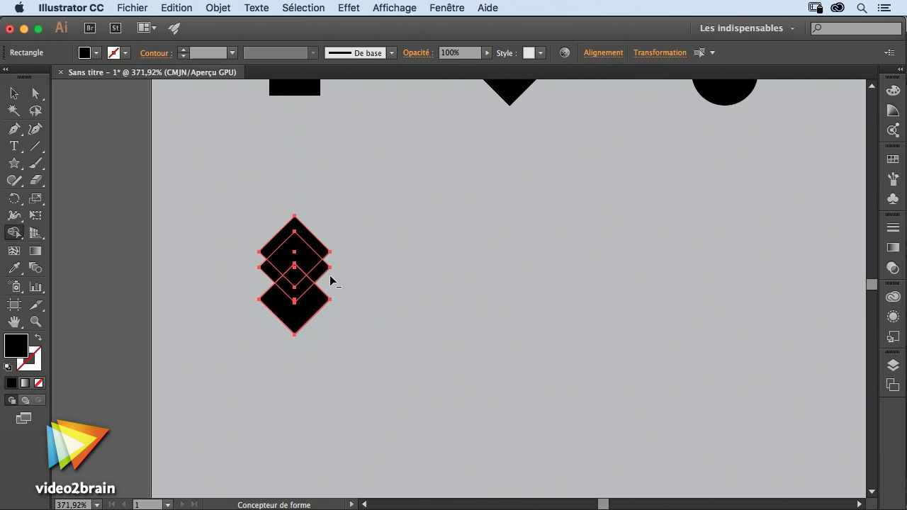
Carve a chevron from the overlaps and place a 2,41 mm diamond between the shapes
mouse_move(314, 263)
left_mouse_down()
mouse_move(278, 268)
mouse_move(307, 271)
left_mouse_up()
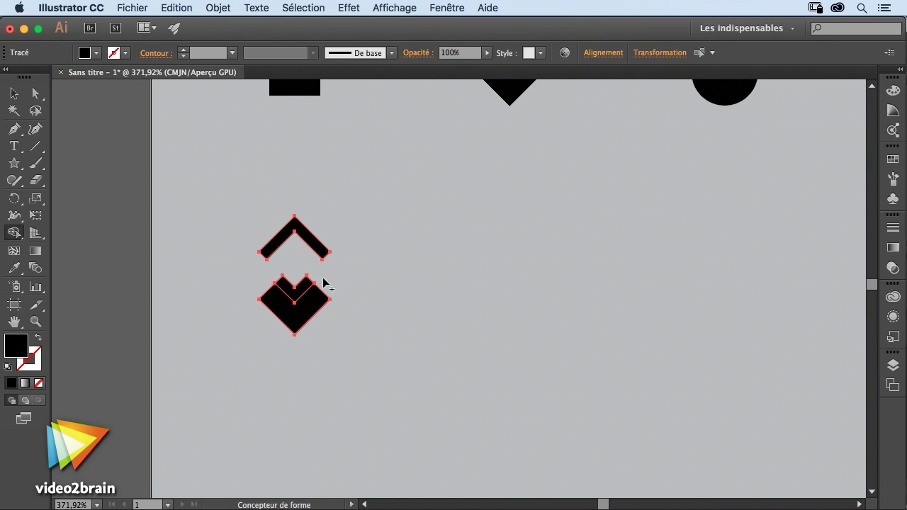
key("v")
left_click(388, 239)
left_click_drag(503, 106, 294, 284)
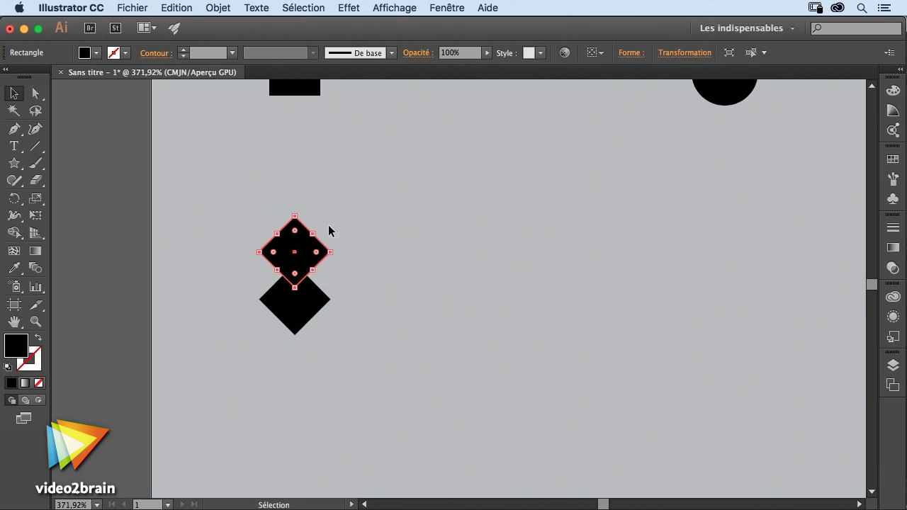
left_click_drag(333, 253, 310, 252)
left_click_drag(296, 269, 296, 267)
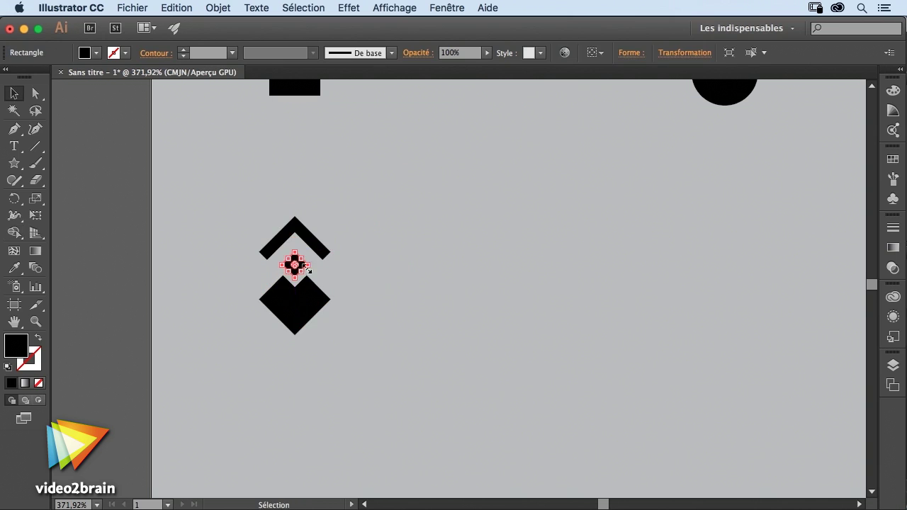
Scale a diamond to about 11,87 mm, send it to the back, and swap its fill and stroke
key("v")
left_click_drag(307, 265, 353, 256)
key("ctrl+shift+bracketleft")
key("shift+x")
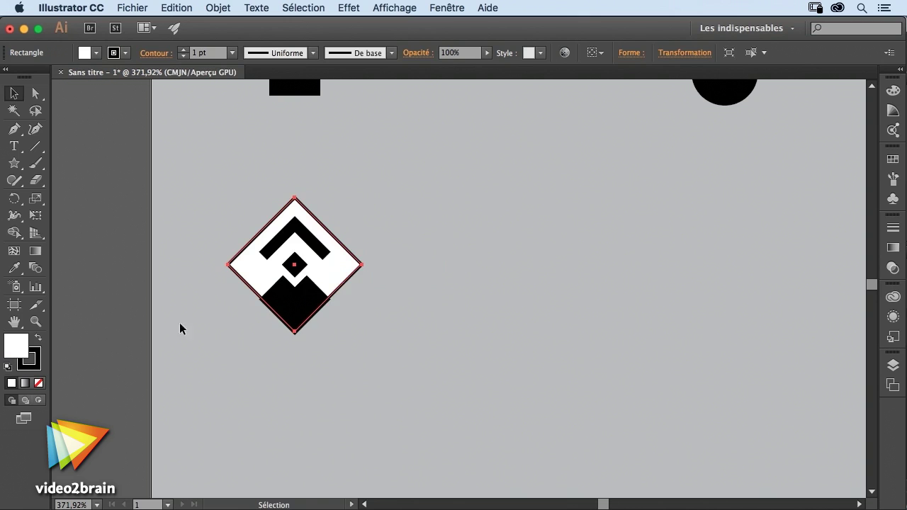
Remove the white diamond's outline and centre it behind the black motif
left_click(37, 358)
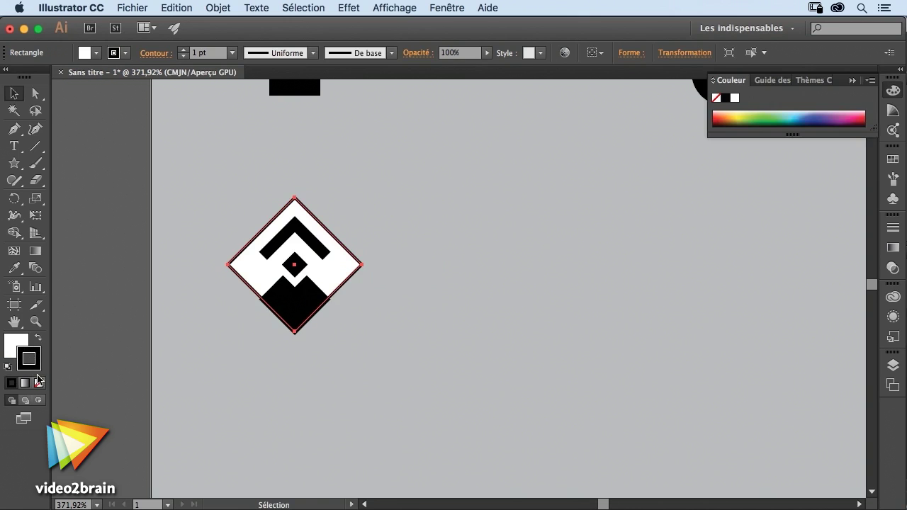
left_click(39, 384)
left_click_drag(331, 279, 330, 291)
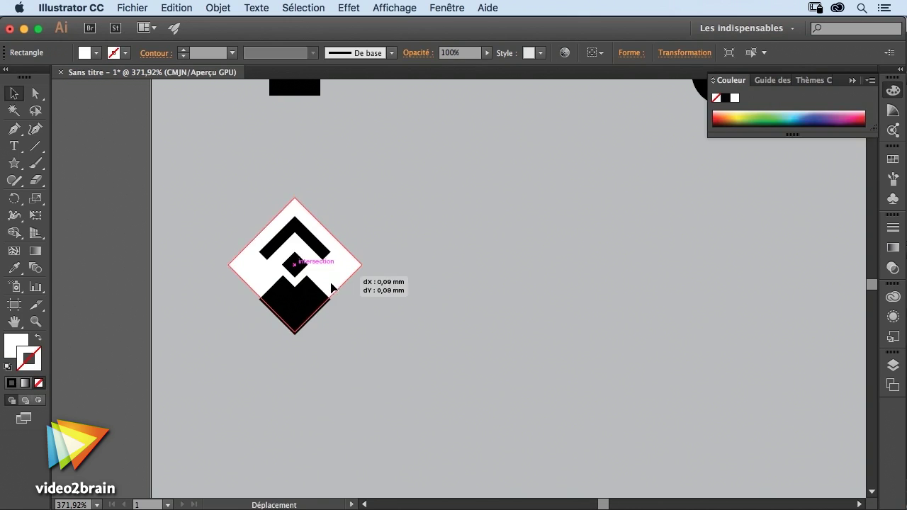
left_click(380, 239)
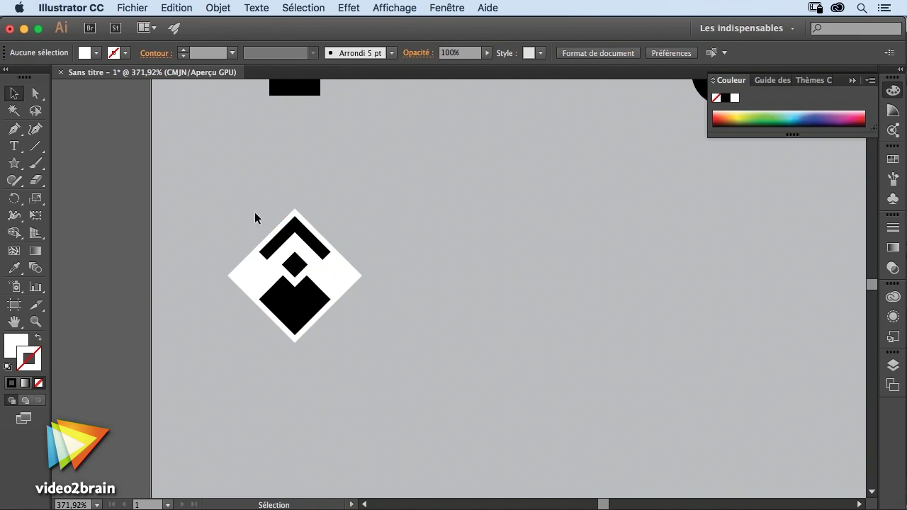
Erase the left and right points of the white diamond with the Eraser tool
key("shift+e")
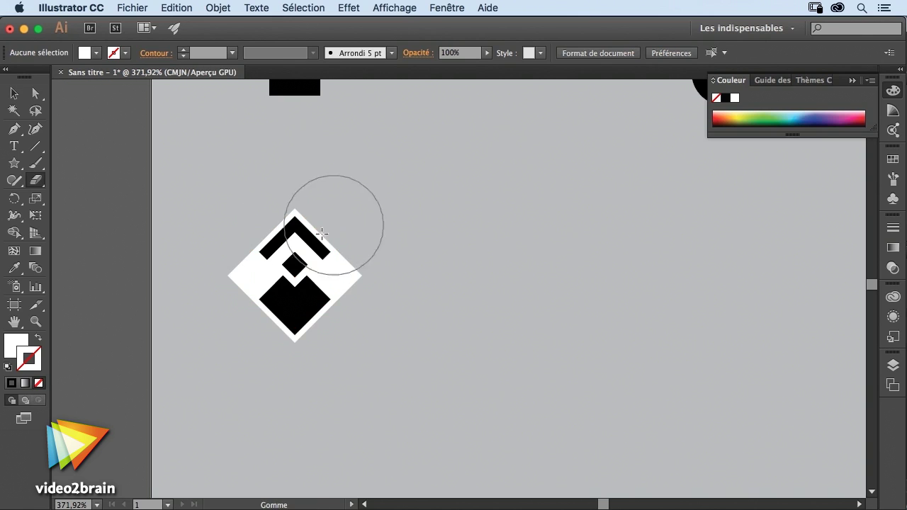
mouse_move(217, 190)
left_mouse_down()
mouse_move(282, 352)
mouse_move(267, 347)
left_mouse_up()
left_click_drag(406, 201, 324, 352)
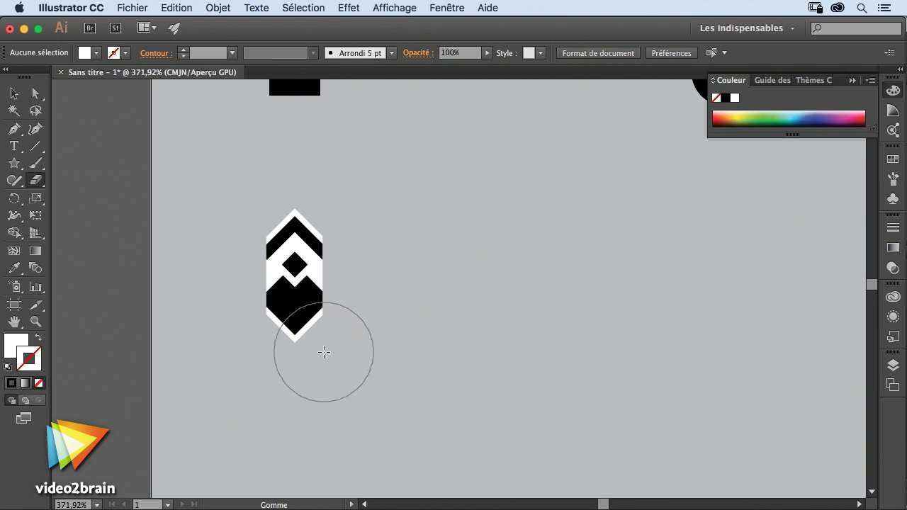
key("v")
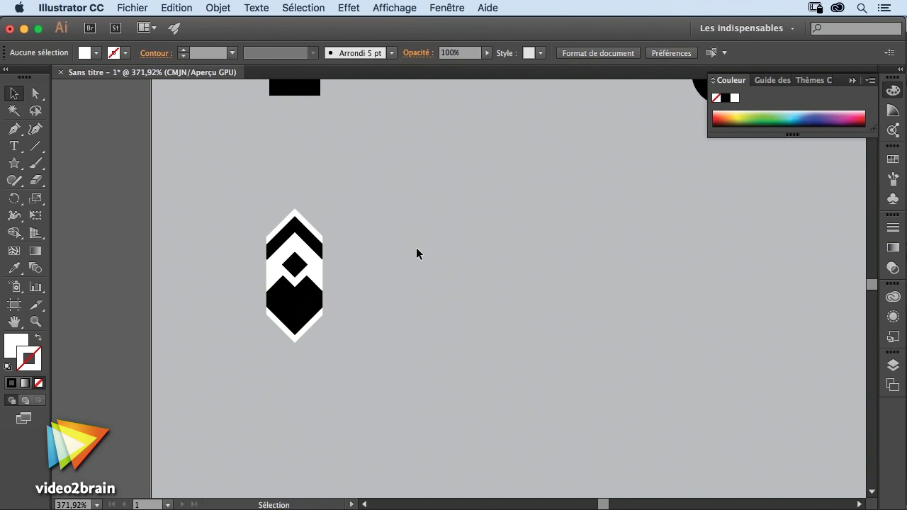
left_click(446, 249, "alt")
Place a copy of the black circle in the lower row as a tall ellipse
scroll(386, 266, "right", 3)
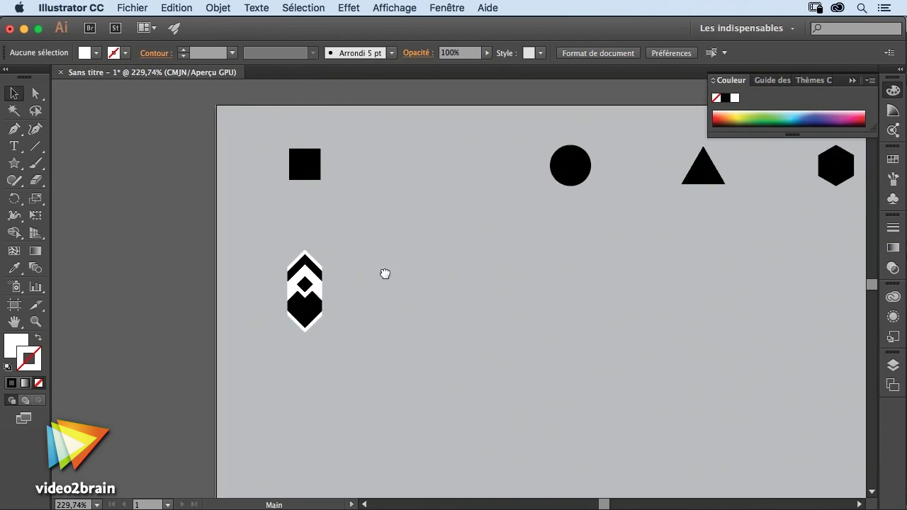
scroll(361, 272, "right", 3)
left_click_drag(348, 272, 323, 263)
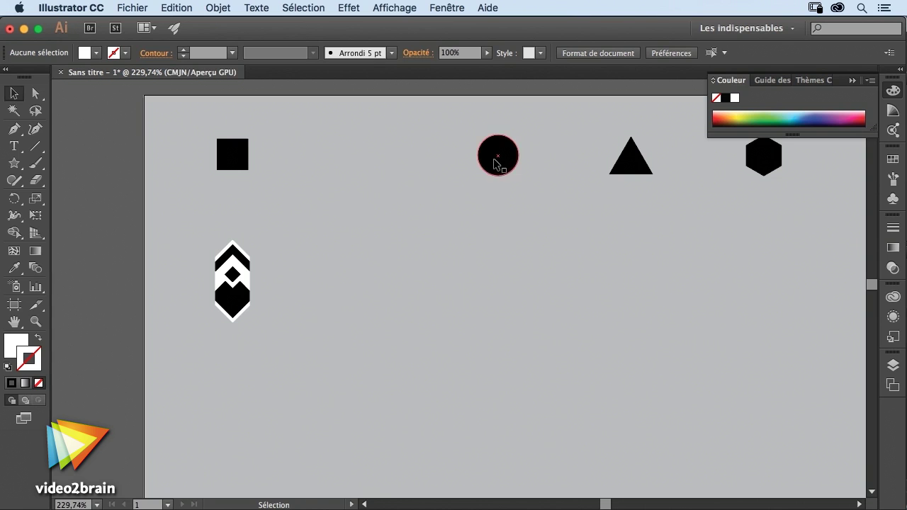
mouse_move(494, 160)
left_mouse_down()
mouse_move(369, 173)
mouse_move(384, 291)
mouse_move(401, 330)
left_mouse_up()
Convert the ellipse's top and bottom anchors to corners, forming a pointed leaf
key("a")
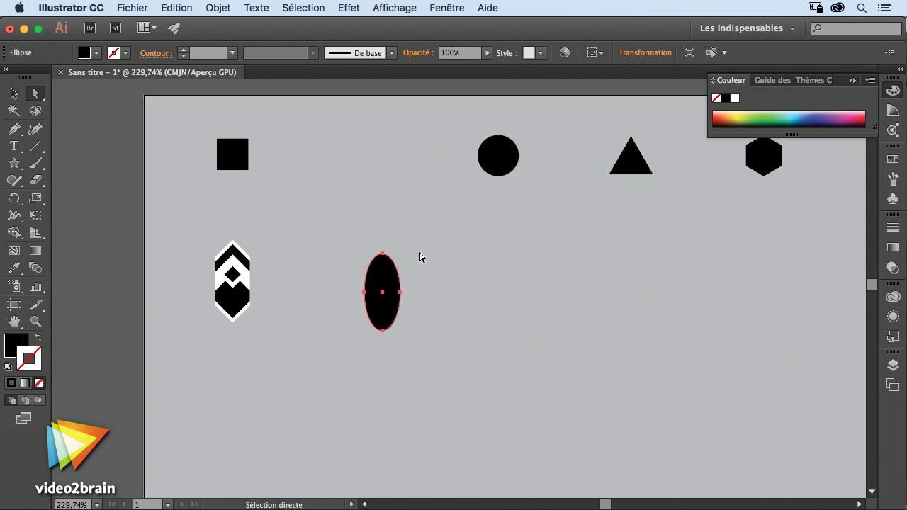
left_click(367, 239)
left_click(394, 298)
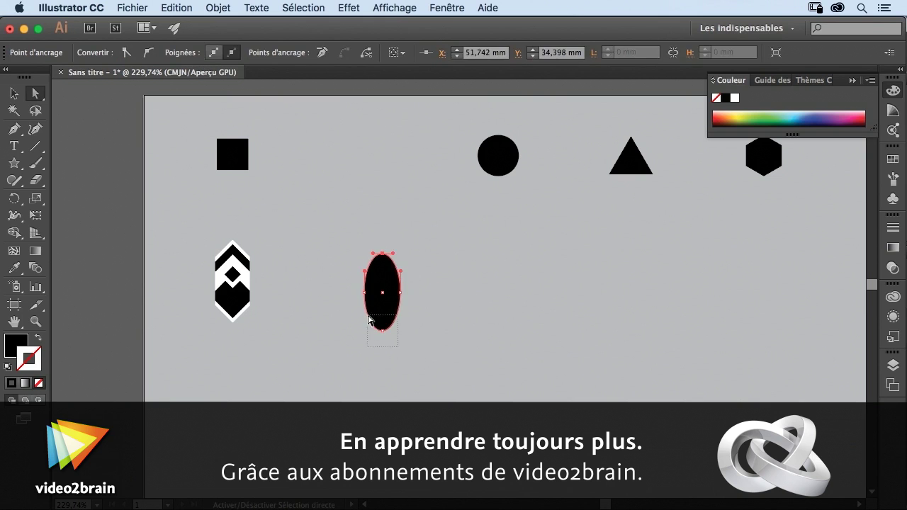
left_click_drag(369, 319, 379, 338)
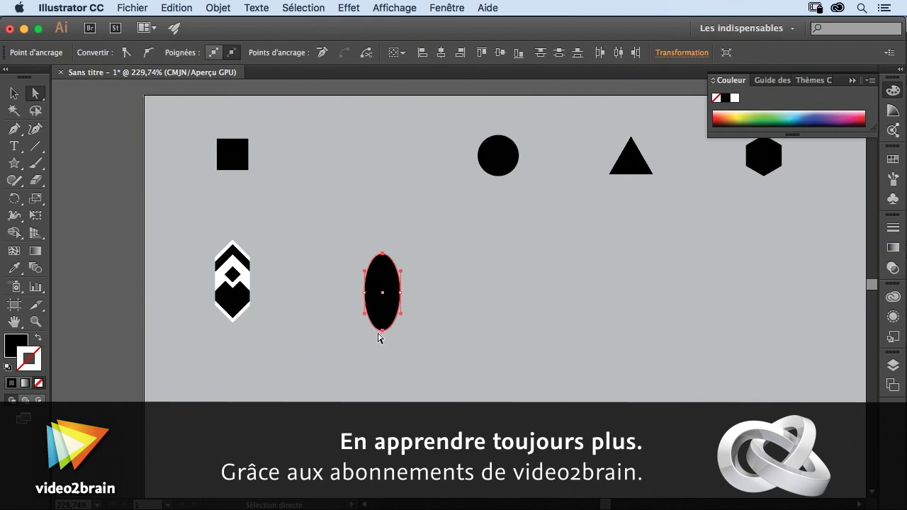
left_click(125, 54)
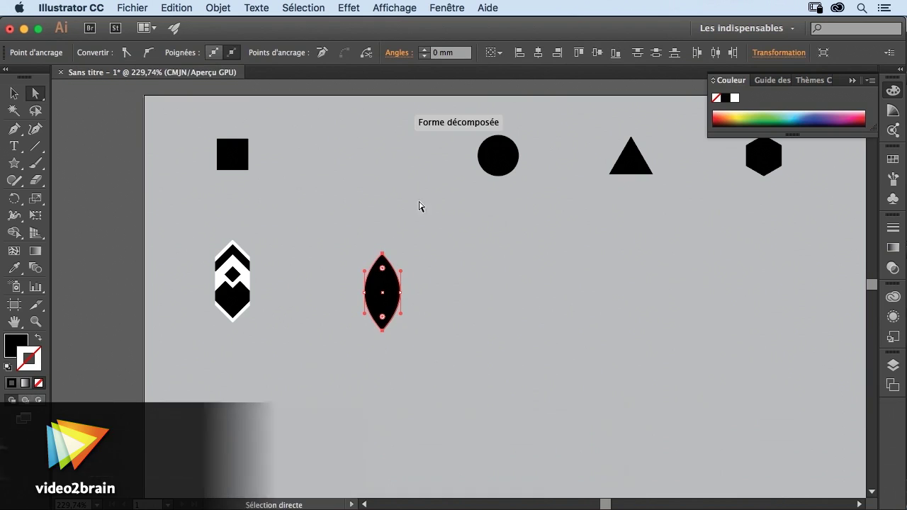
Duplicate the leaf shape to its right
key("v")
left_click(424, 256)
mouse_move(383, 294)
left_mouse_down()
mouse_move(497, 298)
mouse_move(497, 323)
left_mouse_up()
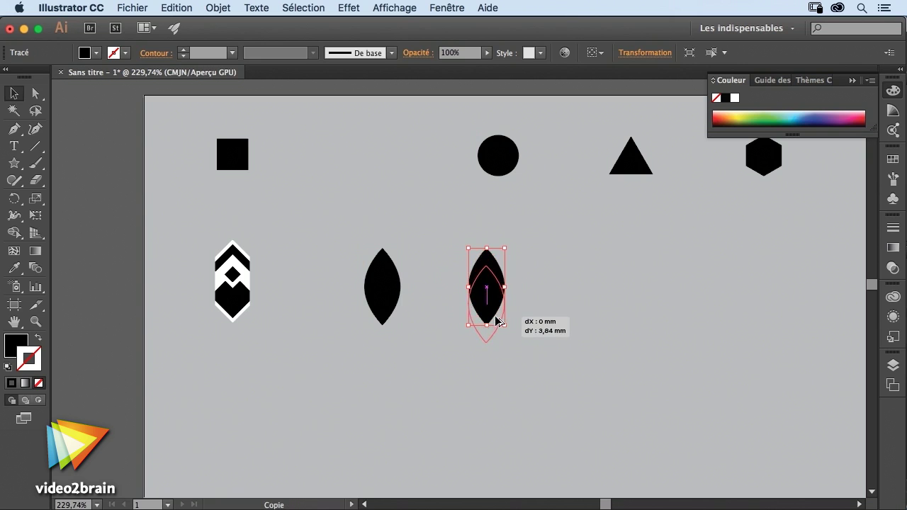
Shrink a copy of the leaf about its centre and swap its colours into a black inner leaf
key("d")
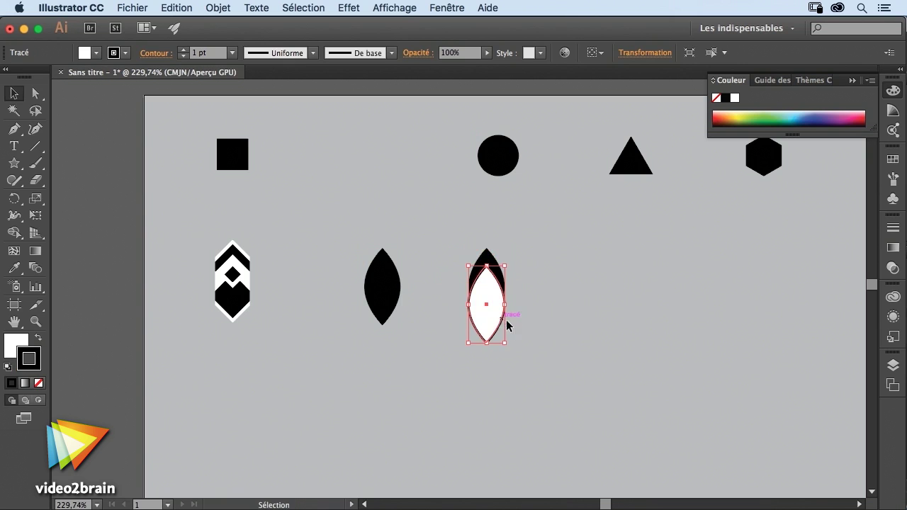
key("a")
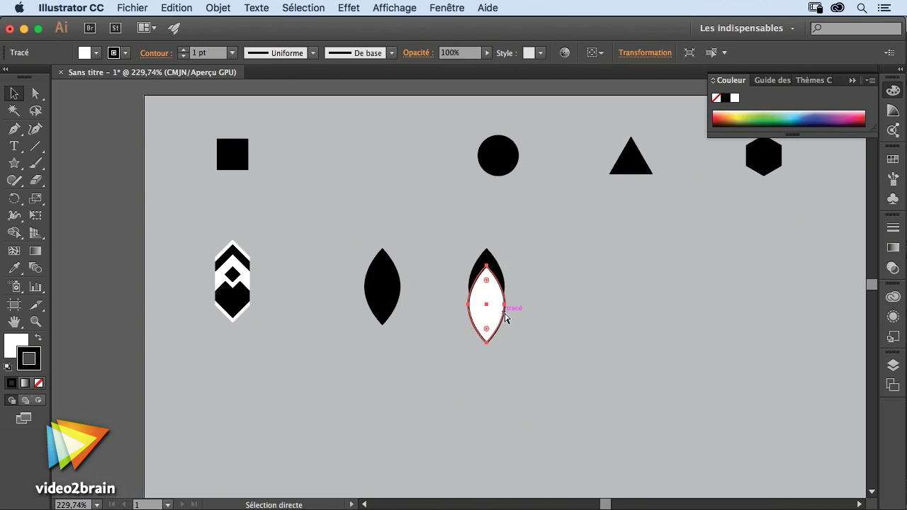
key("v")
left_click_drag(504, 267, 499, 279)
key("shift+x")
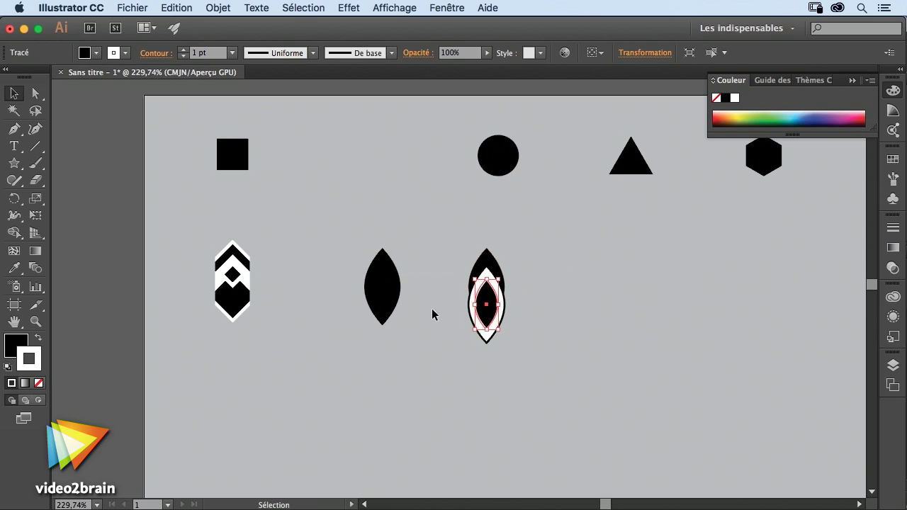
left_click(420, 335)
Enlarge the outer leaf with white fill and black stroke, then duplicate the nested leaf rightward
left_click(506, 288)
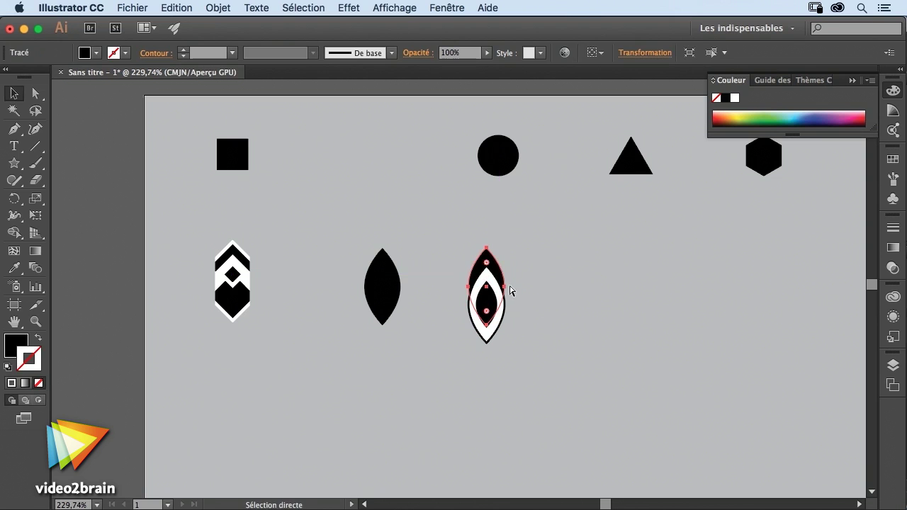
key("v")
left_click_drag(505, 326, 519, 351)
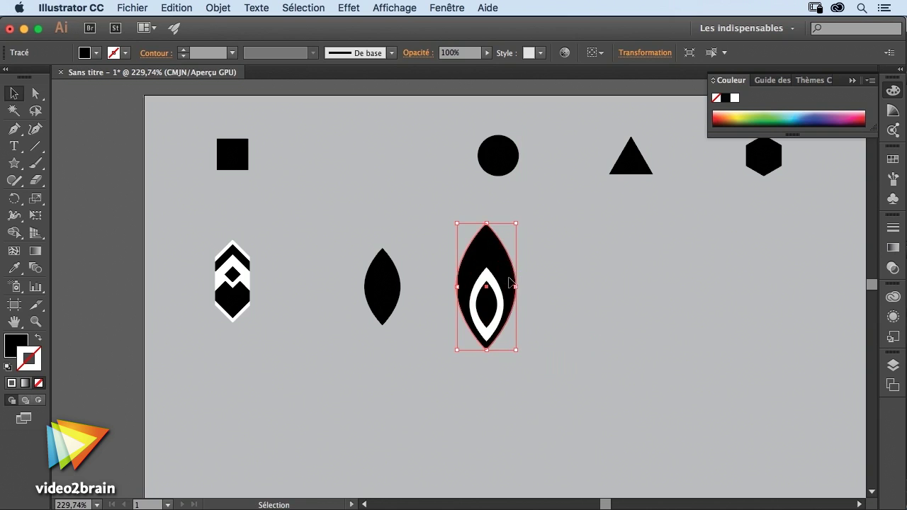
key("d")
left_click_drag(516, 228, 514, 229)
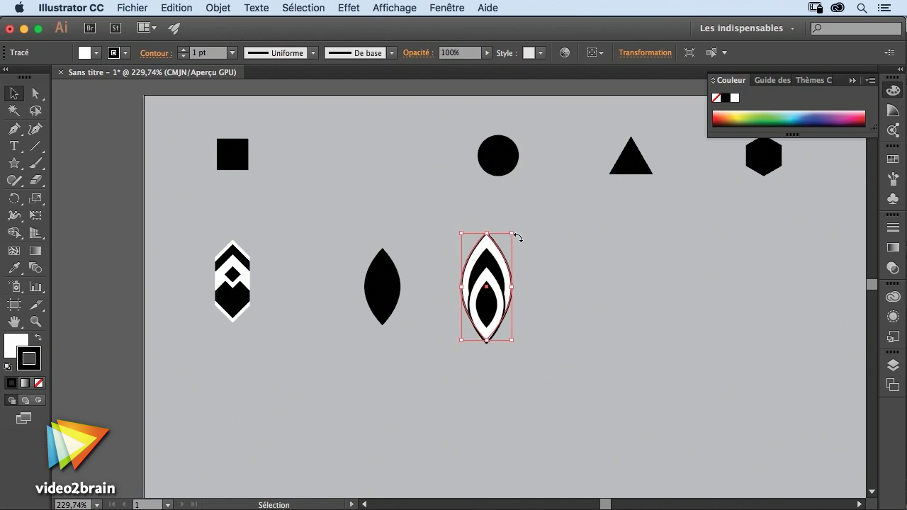
left_click(530, 253)
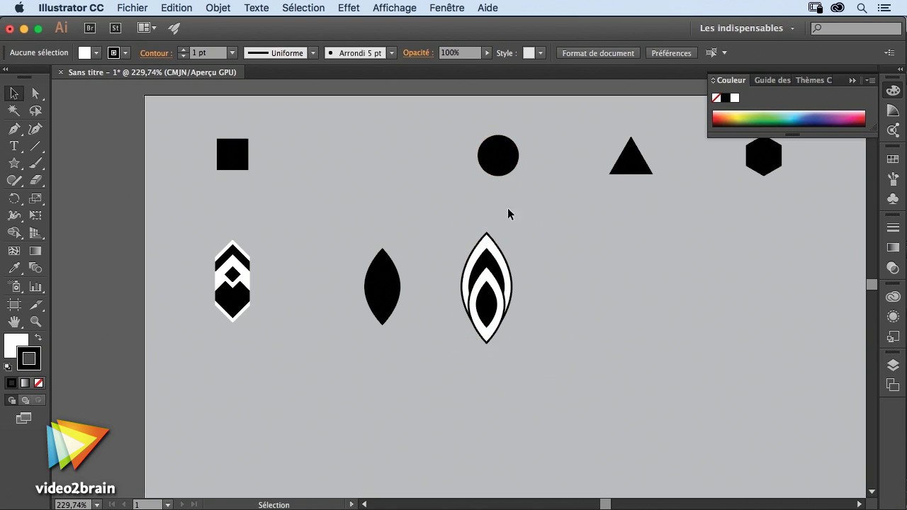
left_click_drag(490, 305, 601, 312)
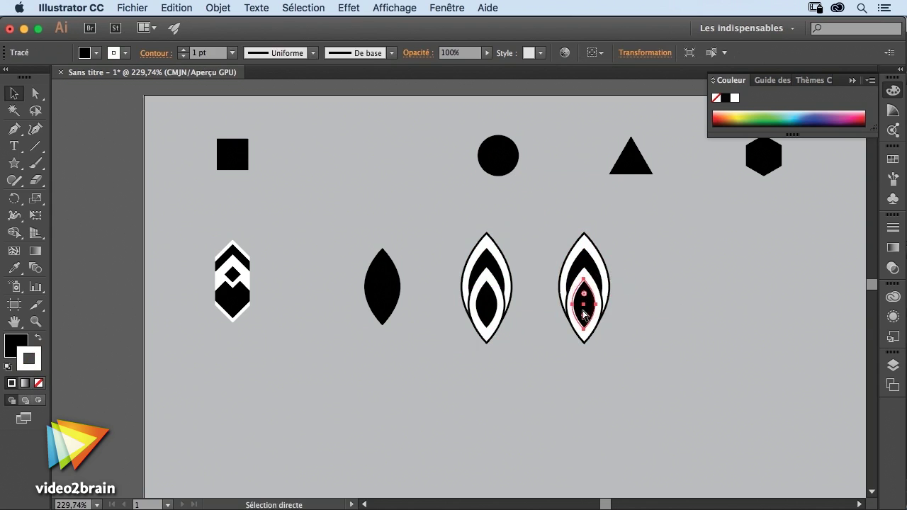
Bring the circle to front, shrink it to a tiny white dot, and centre it in the inner leaf
key("ctrl+shift+bracketright")
left_click_drag(615, 272, 594, 308)
left_click(624, 296)
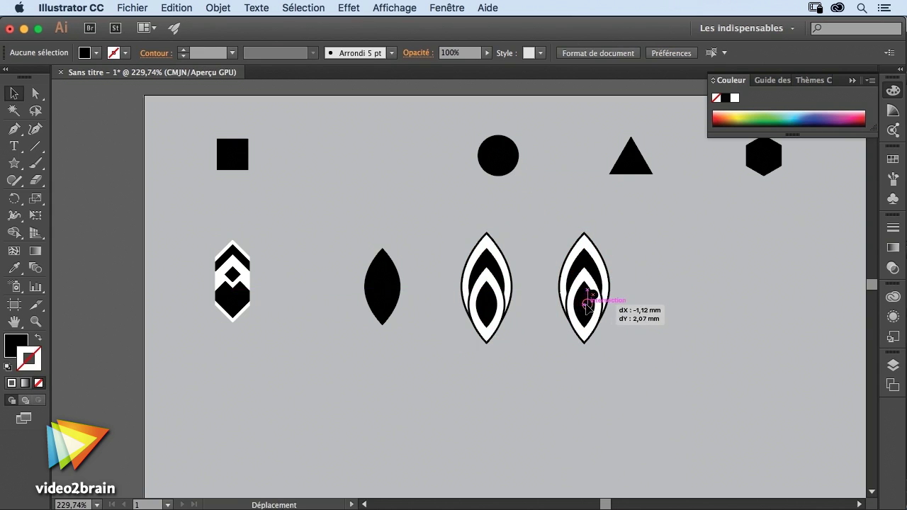
left_click(626, 322)
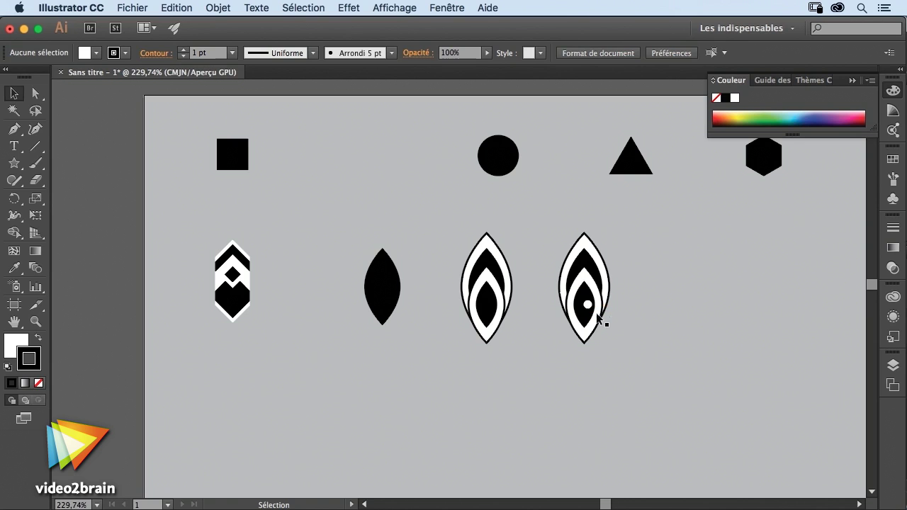
left_click_drag(587, 306, 516, 334)
left_click(616, 329)
left_click(624, 322)
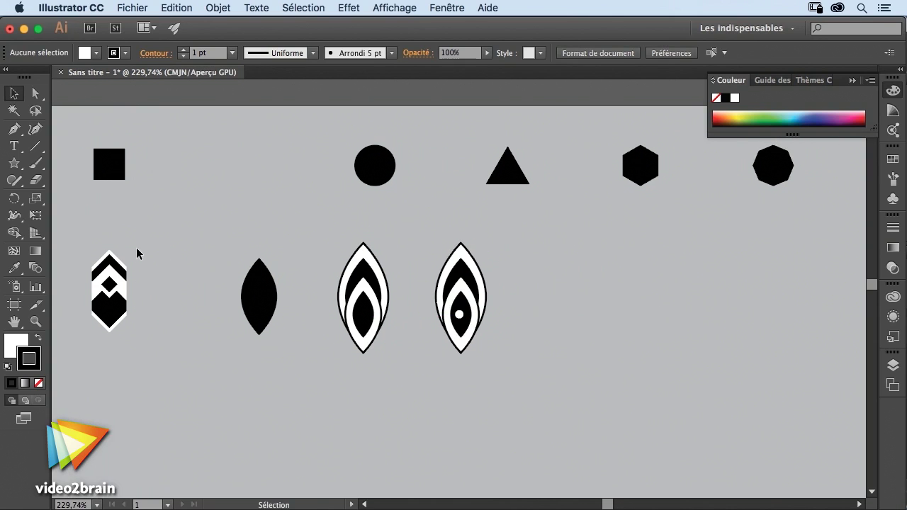
Save the badge motif on the left as a new symbol
left_click_drag(139, 248, 75, 344)
left_click_drag(76, 343, 79, 347)
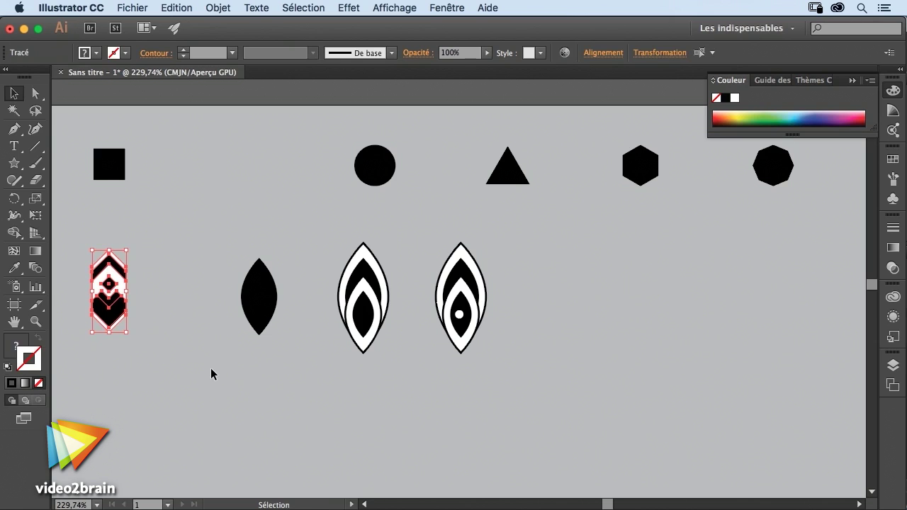
key("F8")
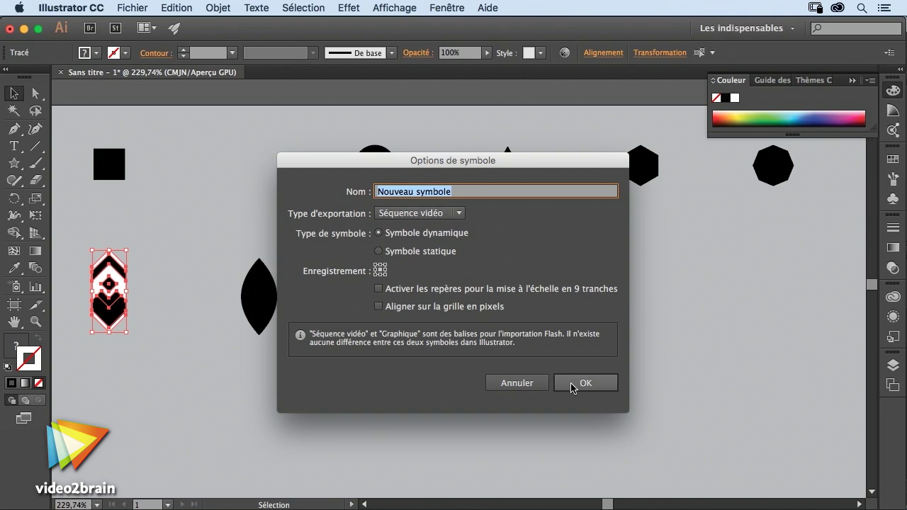
left_click(573, 387)
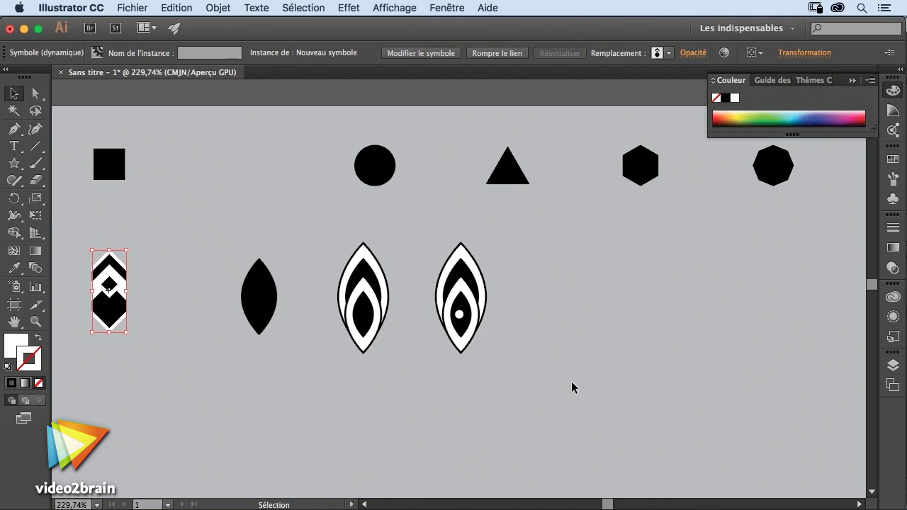
Save the plain black leaf and the layered leaf as new symbols
left_click(893, 199)
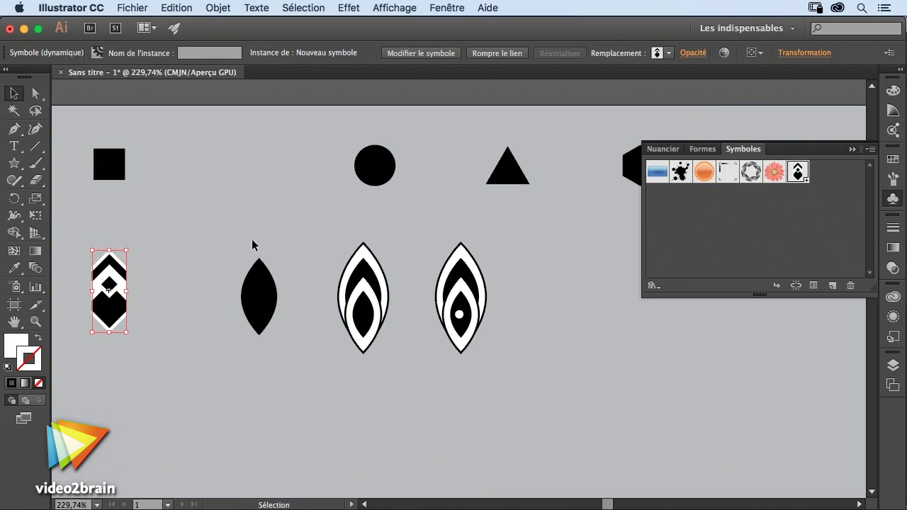
left_click_drag(263, 293, 796, 233)
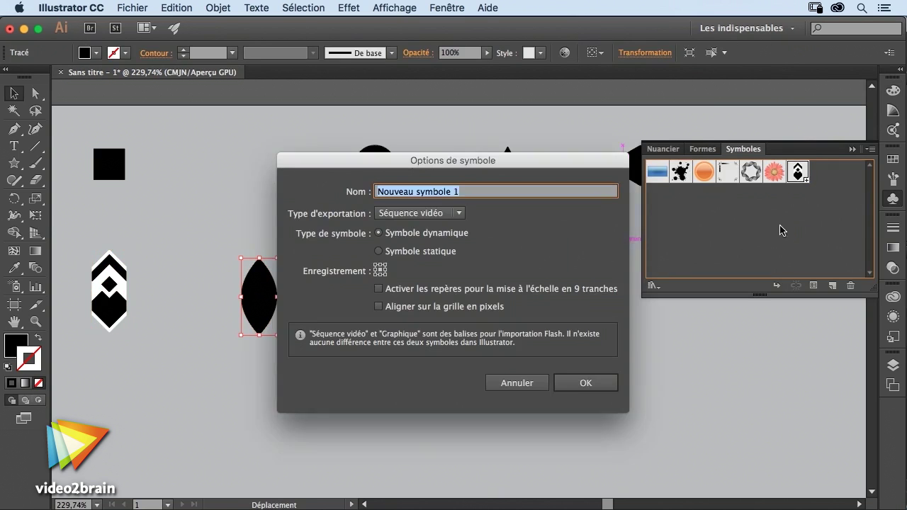
left_click(586, 383)
left_click_drag(336, 243, 383, 332)
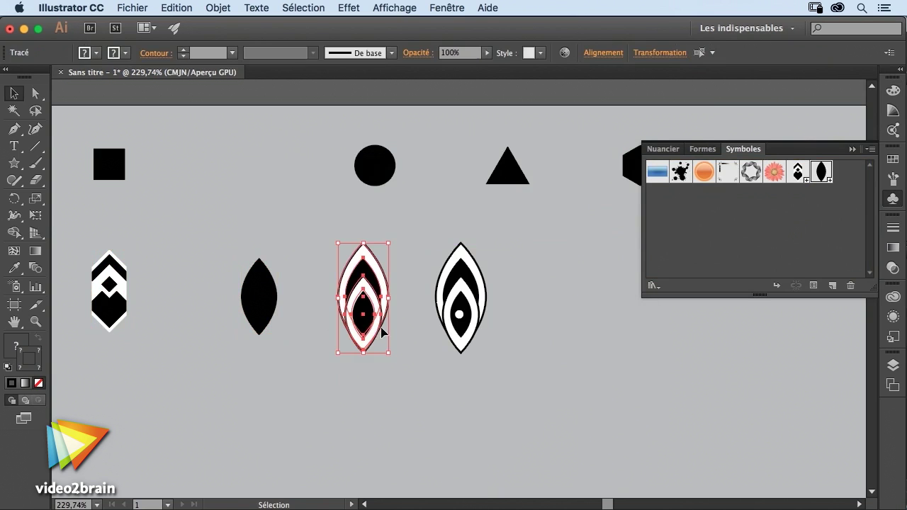
key("F8")
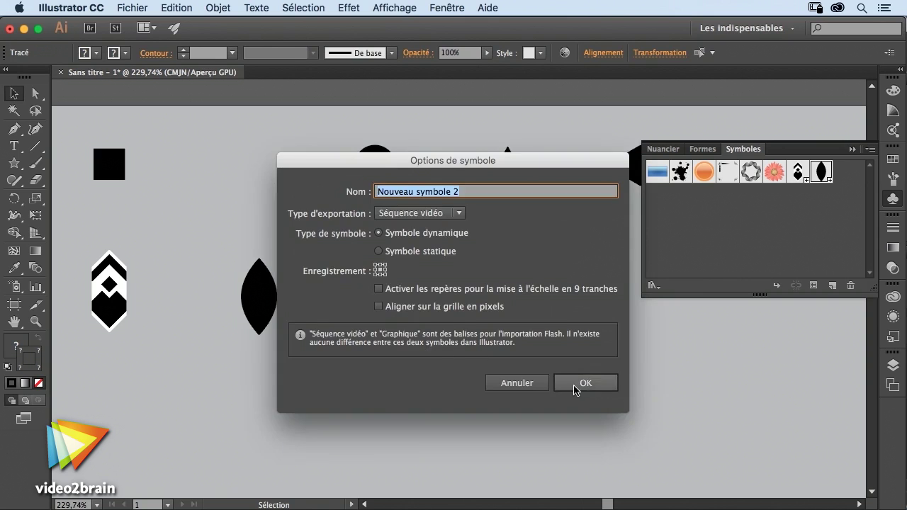
left_click(584, 381)
Save the dotted leaf as a new symbol
left_click(454, 339)
key("F8")
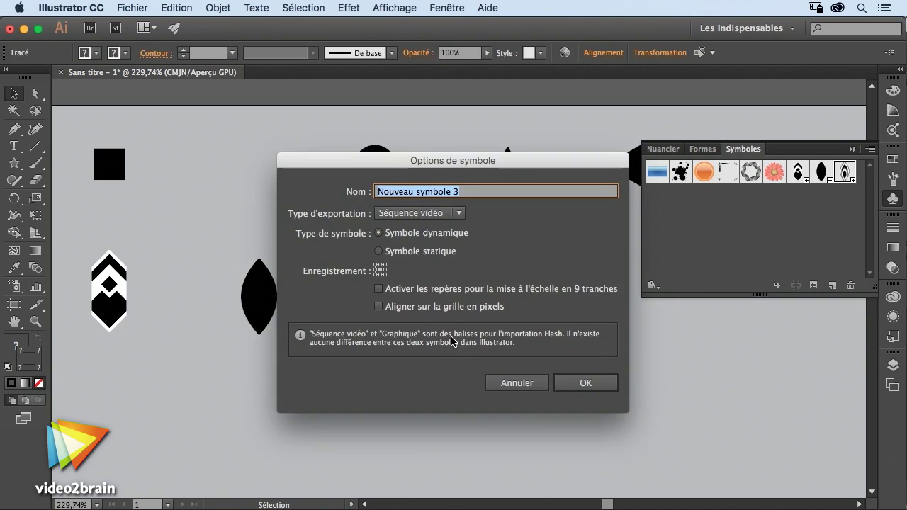
key("Return")
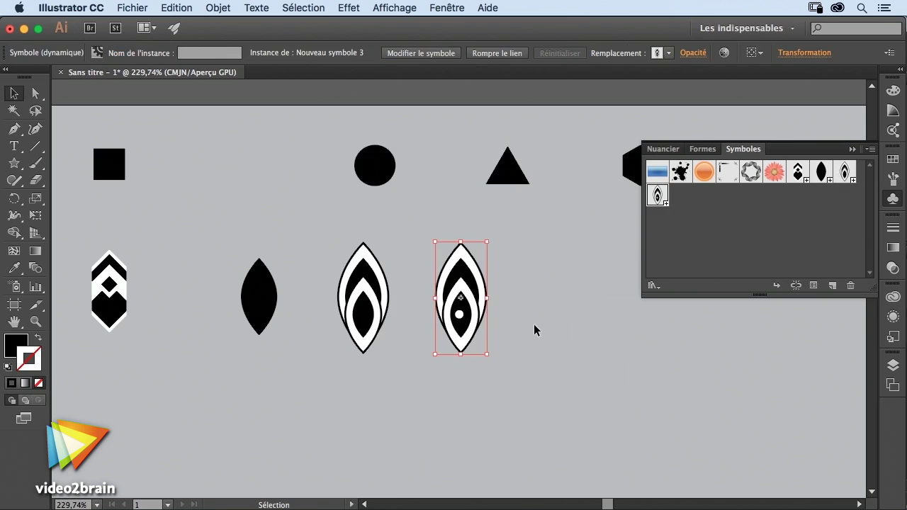
left_click(534, 324)
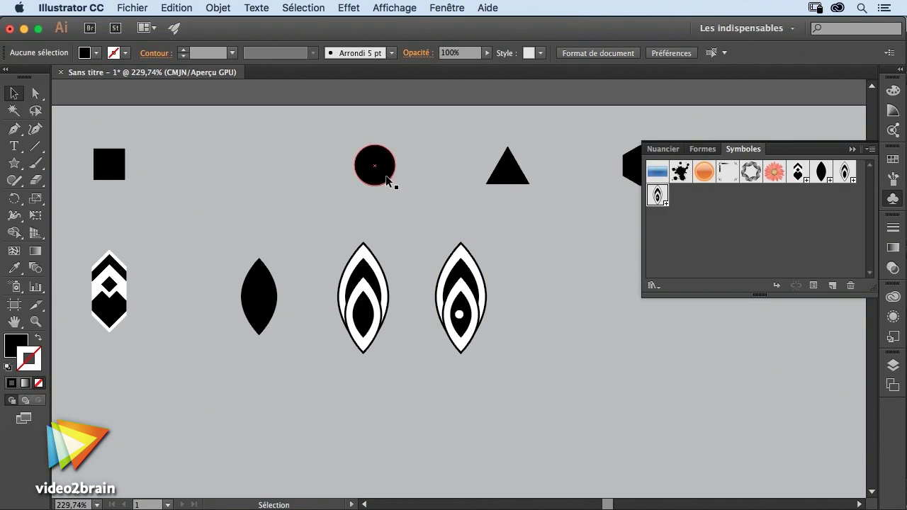
Delete the six default symbols from the library, then duplicate the hexagon below the top row
left_click(766, 219)
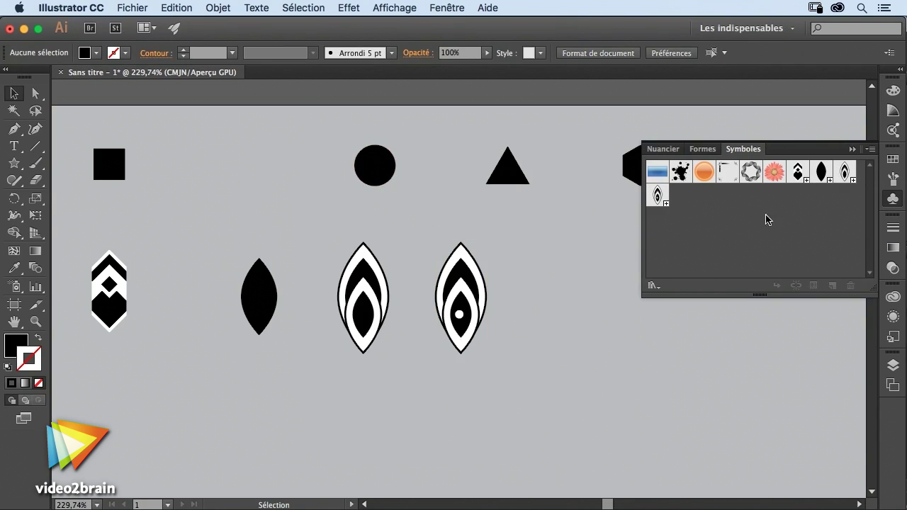
left_click(775, 171)
left_click(657, 172, "shift")
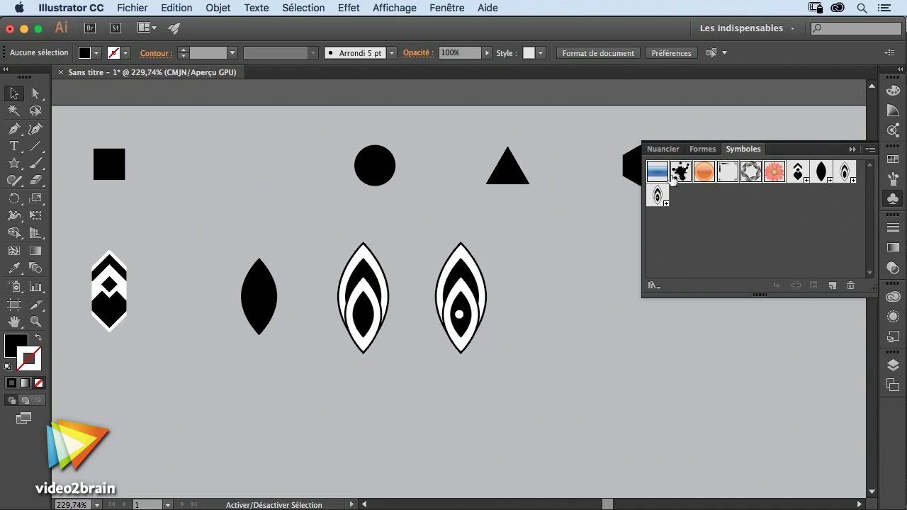
left_click(852, 286)
left_click(541, 291)
mouse_move(592, 335)
left_mouse_down()
mouse_move(233, 338)
mouse_move(251, 328)
mouse_move(235, 329)
left_mouse_up()
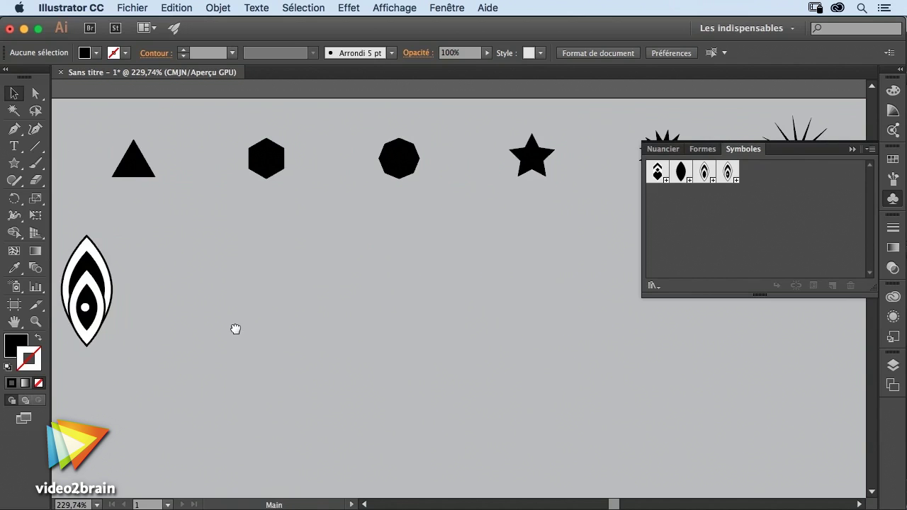
left_click_drag(270, 175, 268, 305)
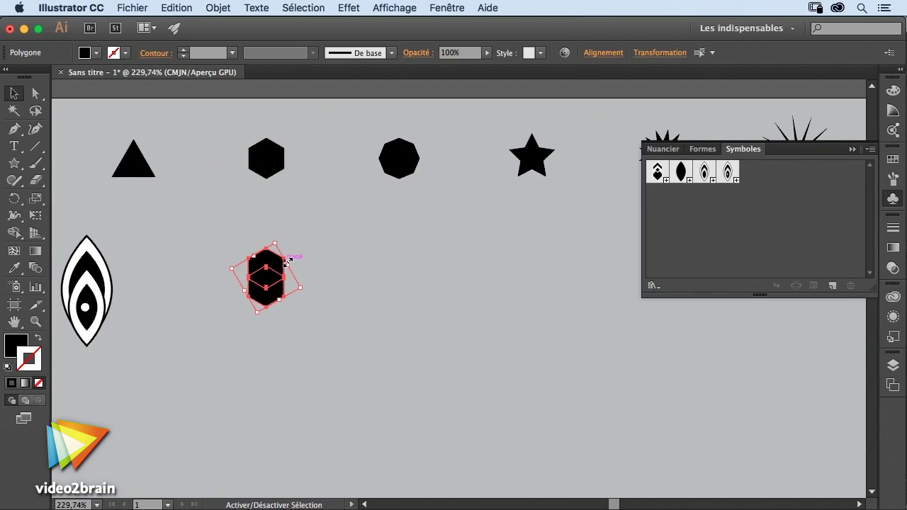
Carve the overlapping hexagons into a chevron with the Shape Builder
key("shift+m")
left_click_drag(280, 300, 268, 293)
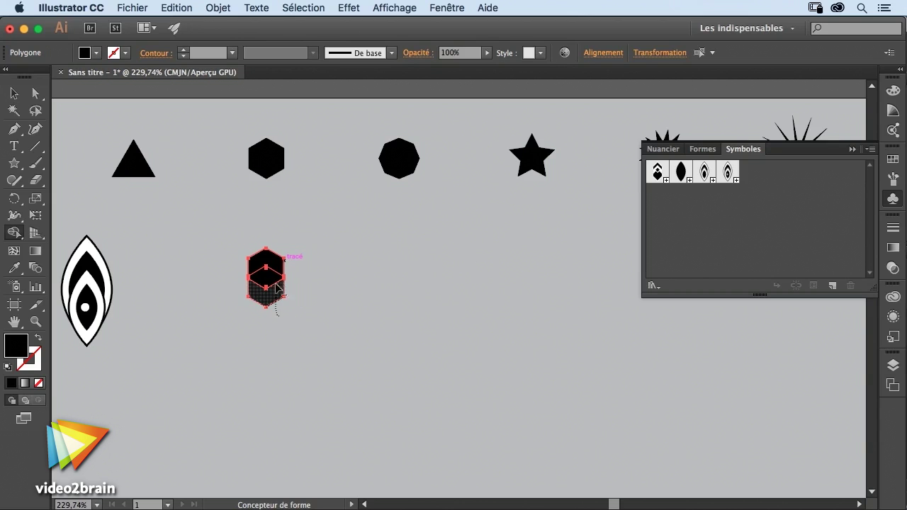
key("v")
left_click(313, 299)
Place a white diamond with black outline just above the chevron
mouse_move(266, 157)
left_mouse_down()
mouse_move(262, 292)
mouse_move(307, 246)
mouse_move(294, 282)
left_mouse_up()
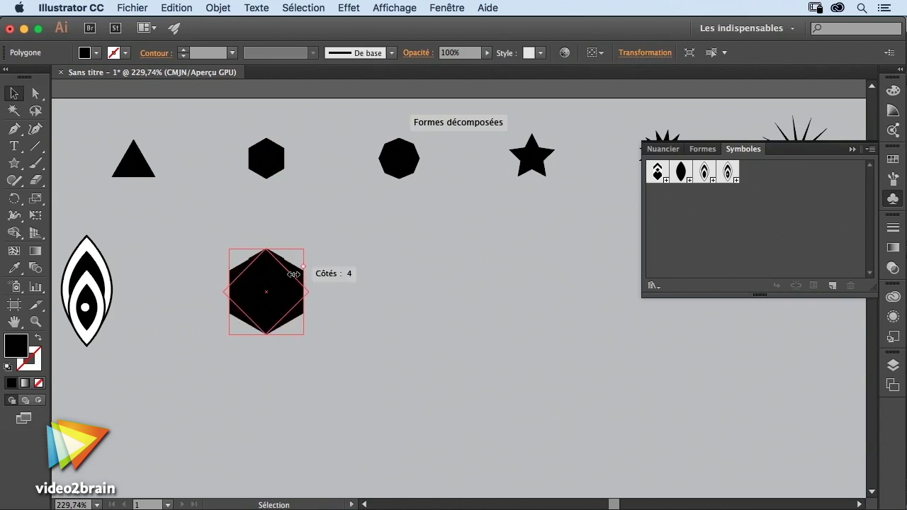
key("d")
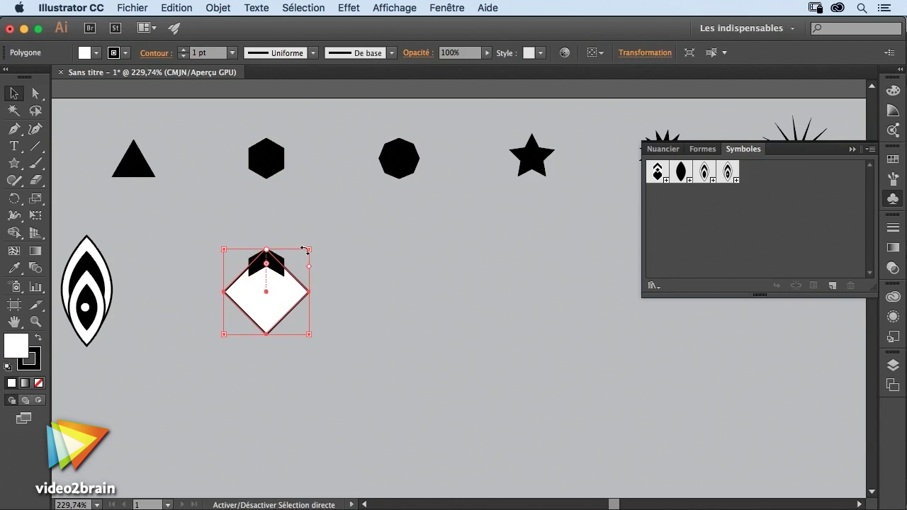
left_click(324, 297)
left_click_drag(292, 305, 291, 282)
left_click(348, 270)
left_click(343, 279)
Enlarge a recoloured hexagon copy behind to frame the diamond and chevron
left_click_drag(279, 172, 273, 301)
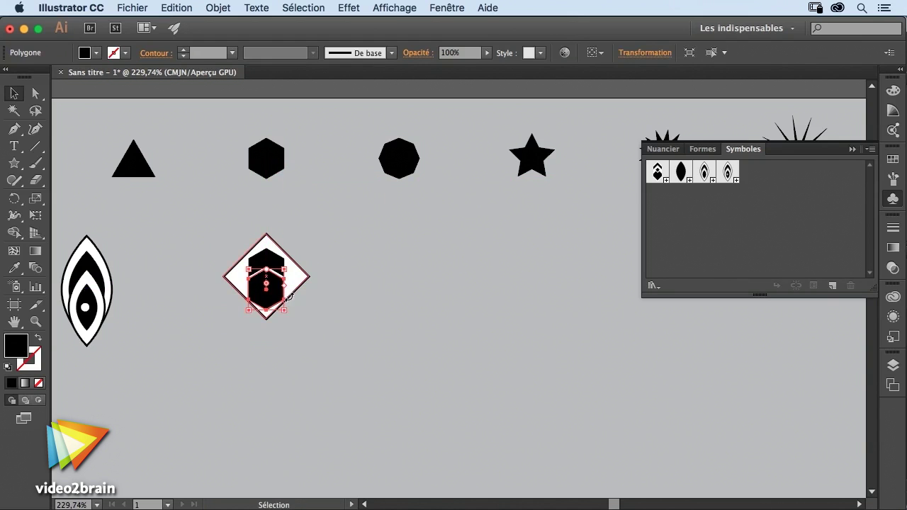
left_click(309, 311)
left_click(283, 305)
mouse_move(287, 310)
left_mouse_down()
mouse_move(315, 346)
mouse_move(301, 318)
left_mouse_up()
left_click(342, 321)
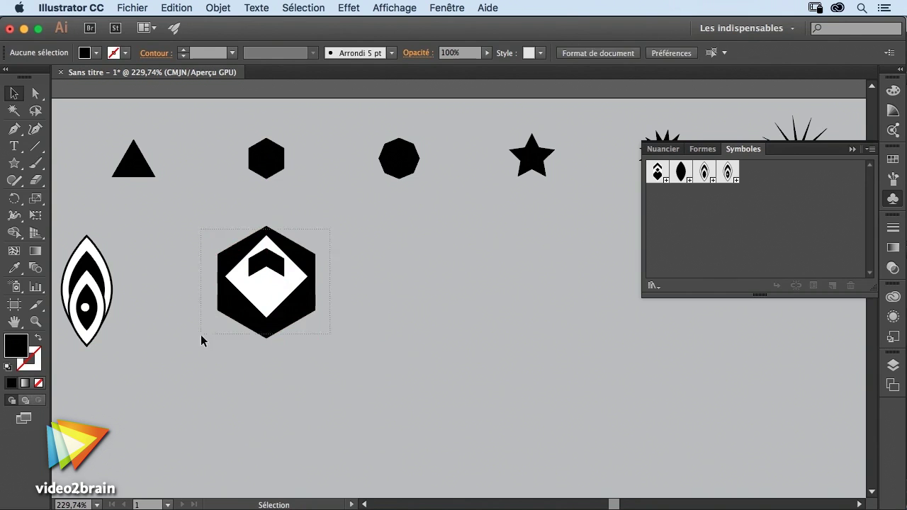
Shrink the hexagon motif and save it as a fifth symbol
left_click_drag(316, 225, 302, 258)
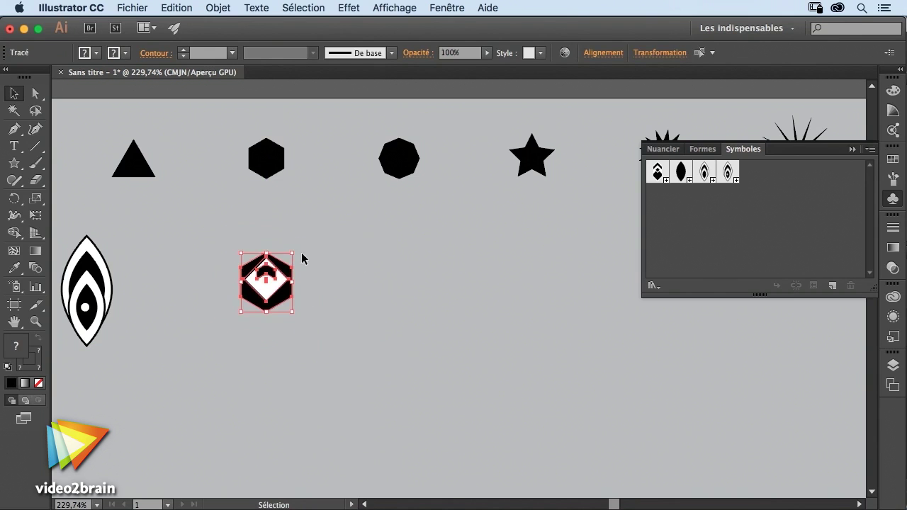
left_click_drag(267, 283, 695, 196)
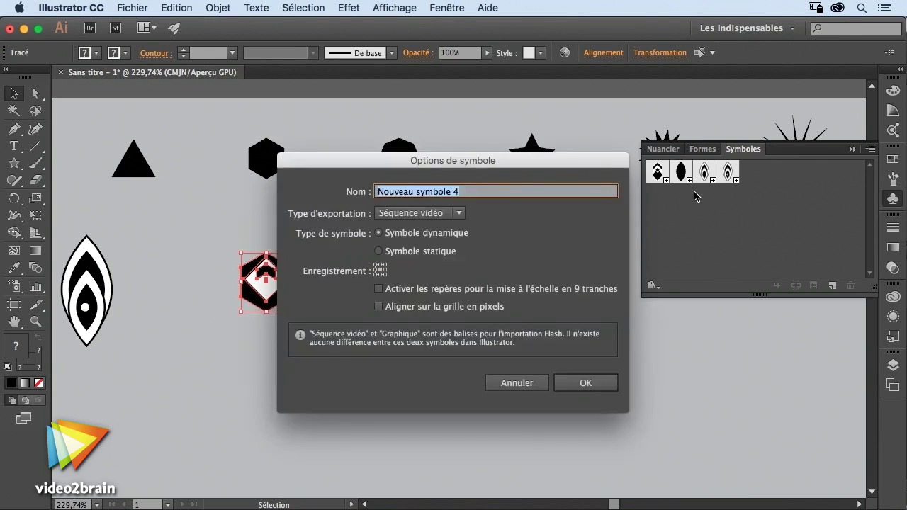
key("Return")
left_click(487, 314)
Start drawing a polar grid below the row, adjusting its concentric rings
left_click_drag(490, 322, 289, 296)
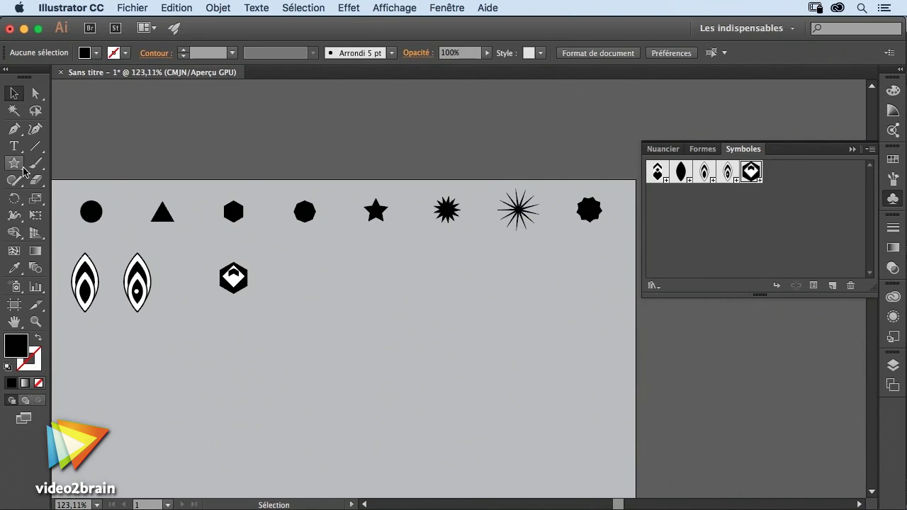
left_click(37, 150)
left_click_drag(38, 150, 107, 211)
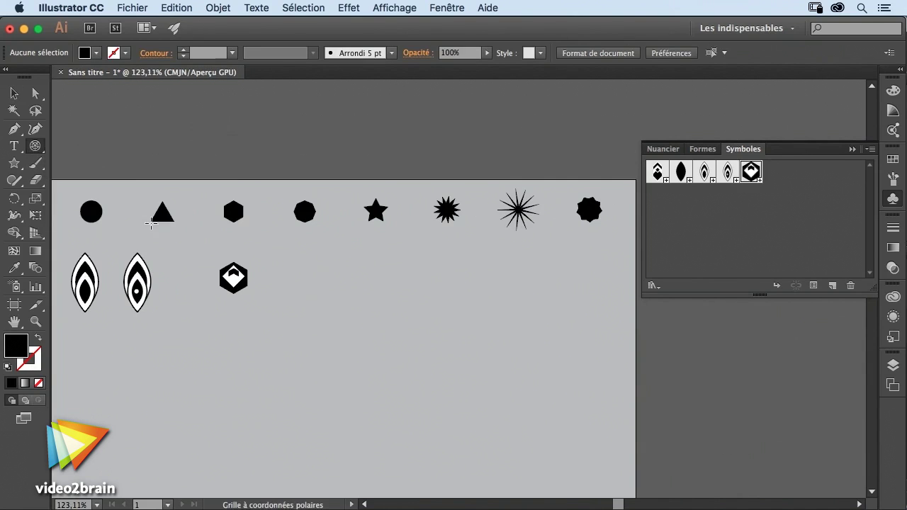
left_click_drag(331, 274, 383, 318)
key("Down")
key("Down")
key("Down")
key("Up")
key("Up")
key("Up")
key("Down")
key("Down")
key("Down")
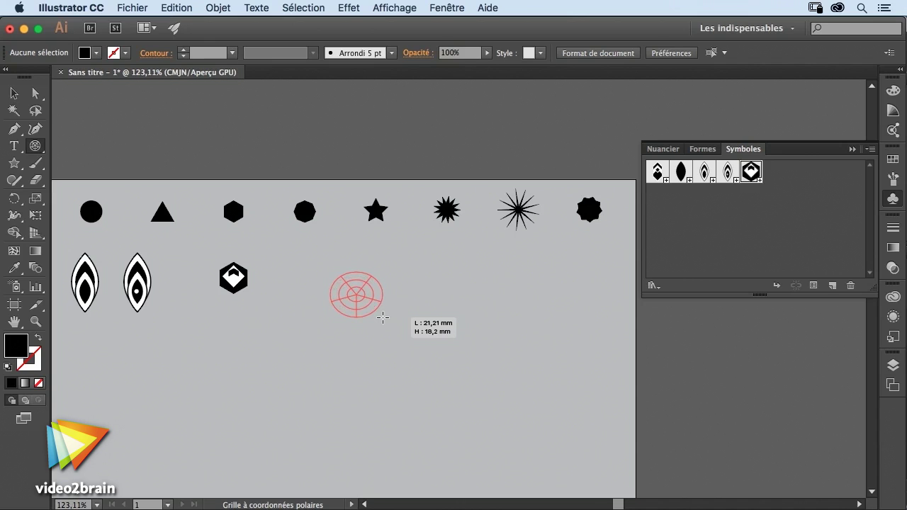
left_click_drag(383, 318, 383, 319)
Finish the ring grid's rings and spokes, then shrink it beside the hexagon motif
key("Up")
key("Up")
key("Up")
key("Down")
key("Down")
key("Down")
key("Left")
key("Left")
key("Left")
key("Up")
key("Up")
key("Up")
key("Down")
key("Down")
key("Down")
key("Right")
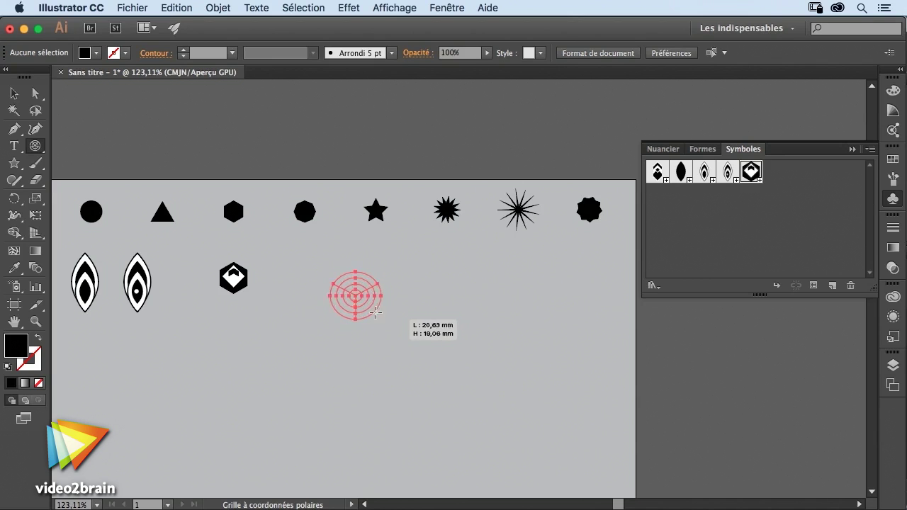
left_click_drag(383, 319, 383, 319)
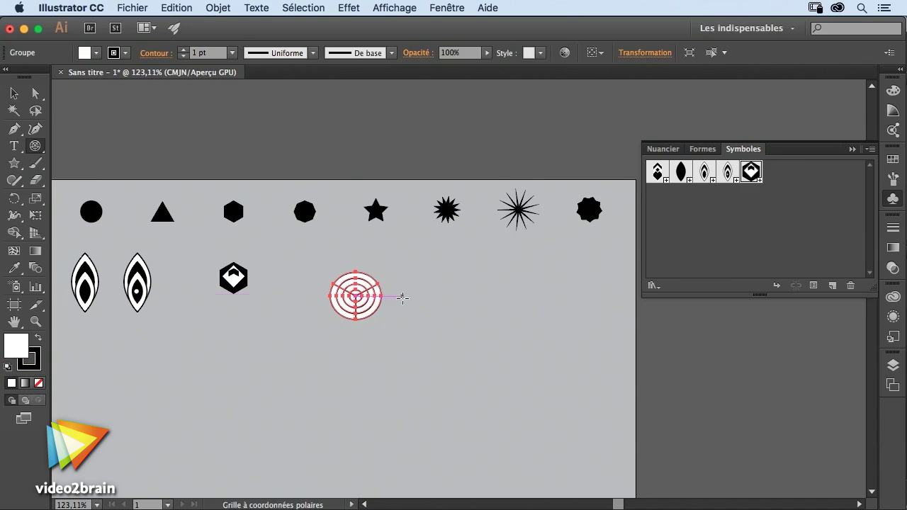
key("v")
mouse_move(383, 272)
left_mouse_down()
mouse_move(372, 282)
mouse_move(300, 277)
left_mouse_up()
left_click(336, 297)
Draw a second polar grid to the right and zoom in on it
left_click(36, 145)
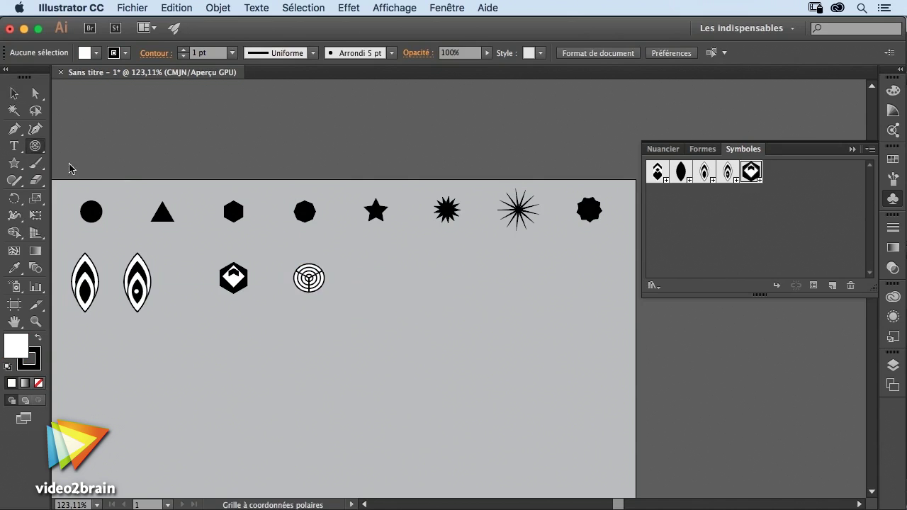
left_click_drag(370, 275, 406, 301)
key("Up")
key("Up")
key("Up")
left_click_drag(405, 301, 397, 300)
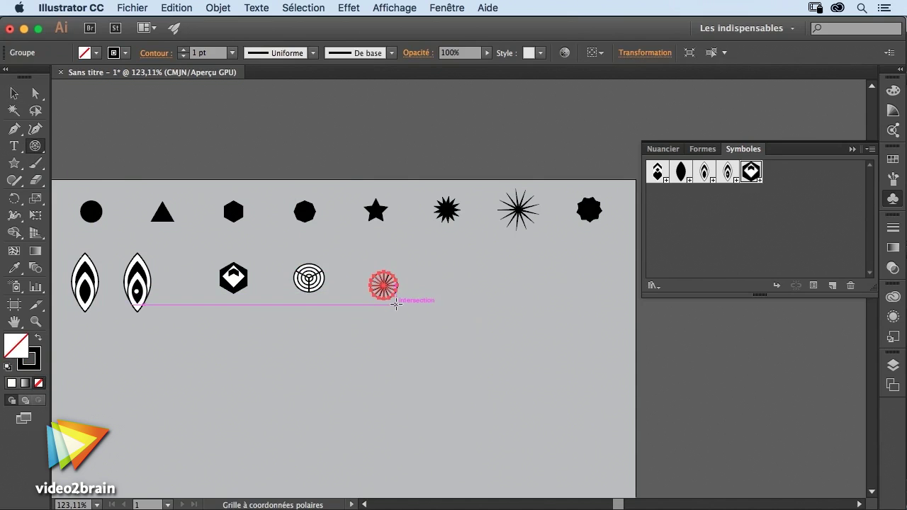
key("v")
left_click(371, 275)
left_click(497, 342)
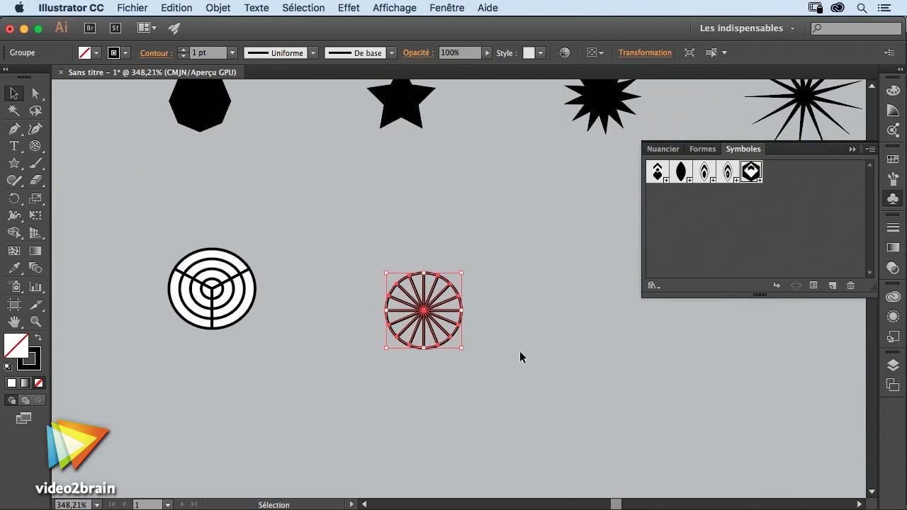
Delete the grid's outer circle to leave a spoked starburst, and move it up-left
key("a")
left_click(460, 300)
key("Delete")
key("Delete")
key("v")
left_click_drag(444, 341, 427, 324)
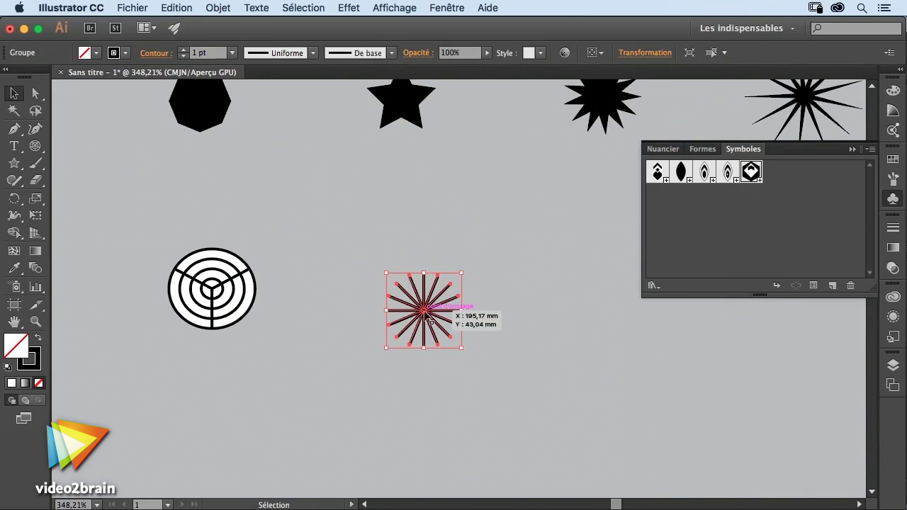
left_click(501, 303)
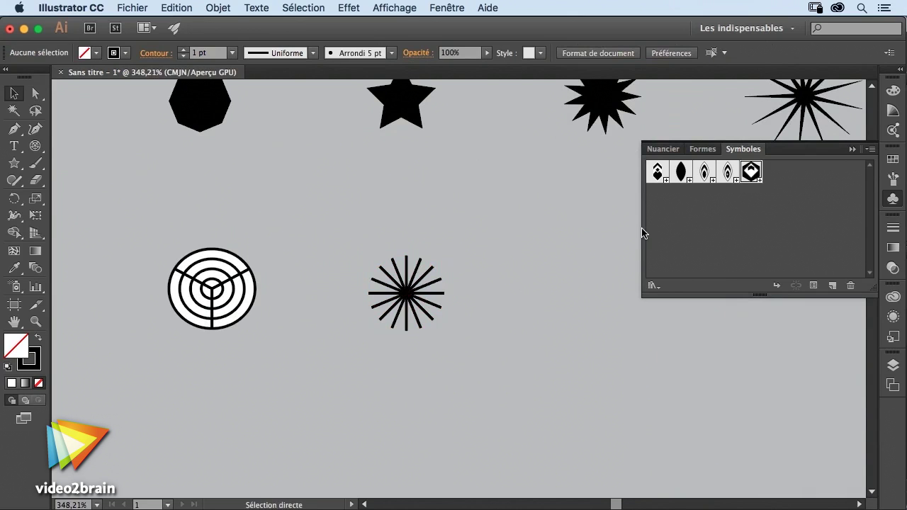
Save the fine-rayed starburst as the symbol Nouveau symbole 5
key("super+minus")
key("super+minus")
key("super+minus")
key("space")
left_click_drag(524, 333, 601, 326)
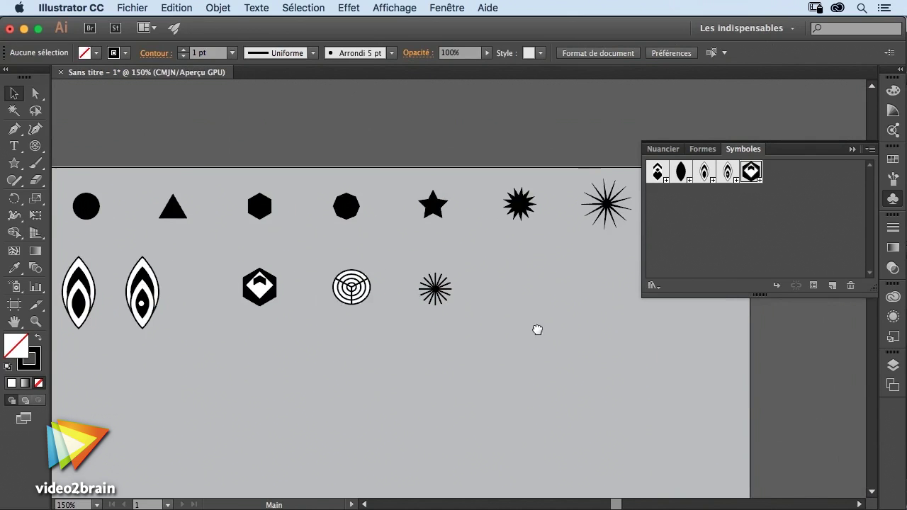
left_click(513, 287)
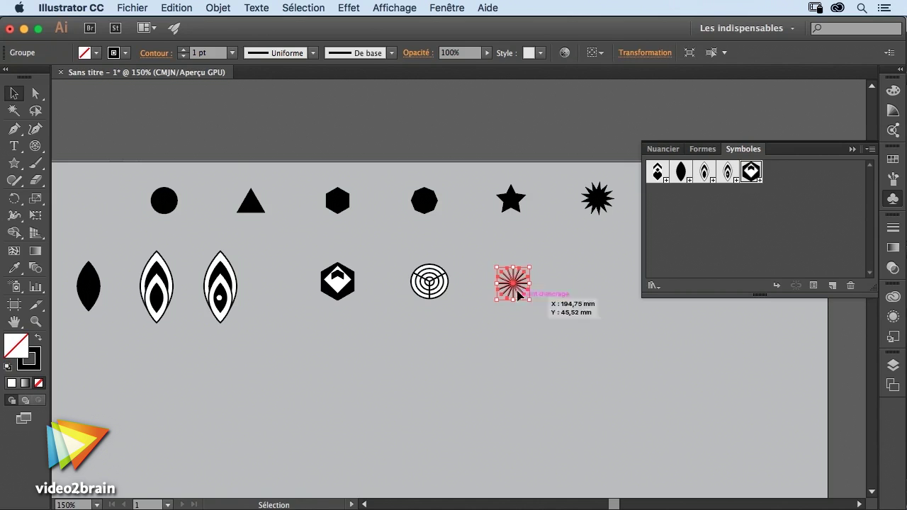
key("F8")
key("Return")
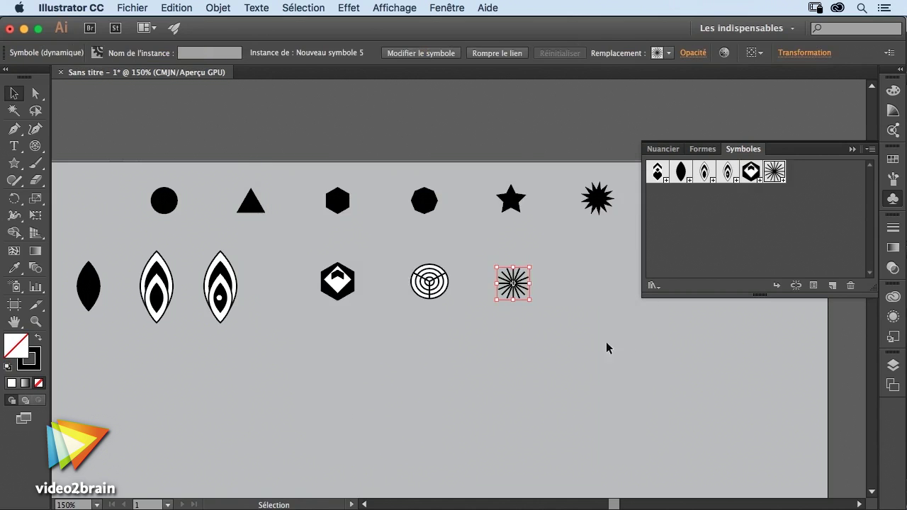
left_click(587, 338)
left_click_drag(587, 337, 363, 308)
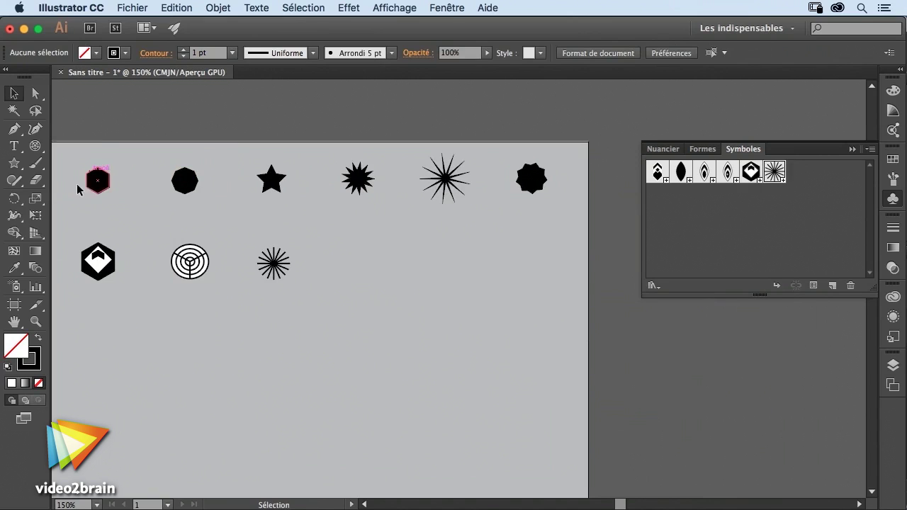
Draw two spirals and give the second a 4 pt stroke
left_click_drag(36, 145, 110, 190)
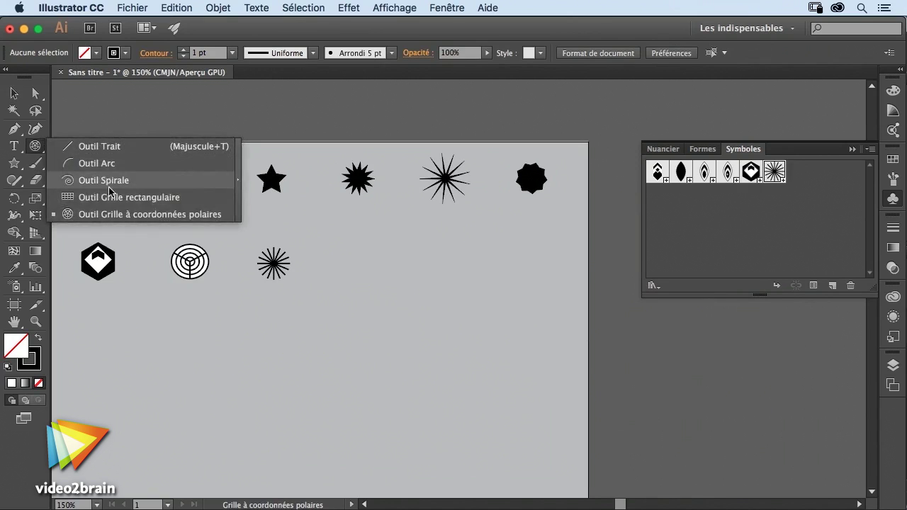
mouse_move(356, 256)
left_mouse_down()
mouse_move(425, 303)
mouse_move(366, 338)
left_mouse_up()
left_click_drag(439, 273, 465, 298)
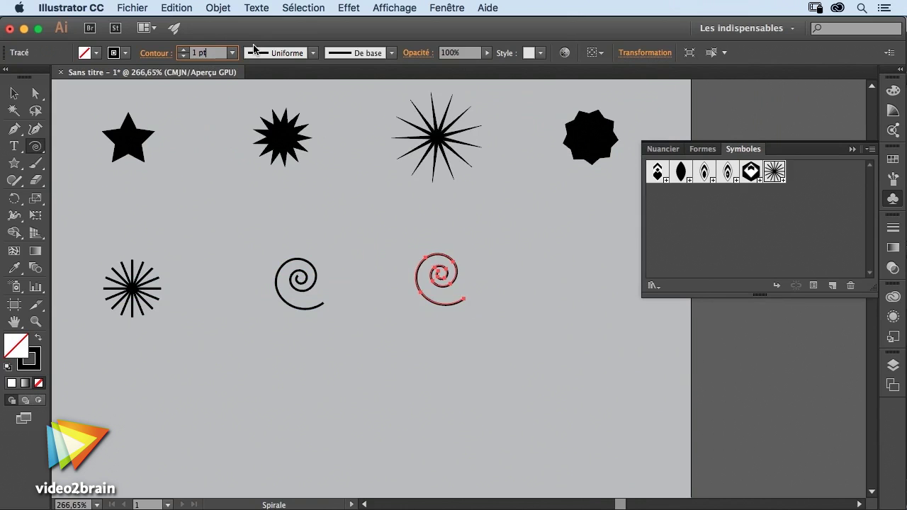
type("5")
key("Return")
key("Down")
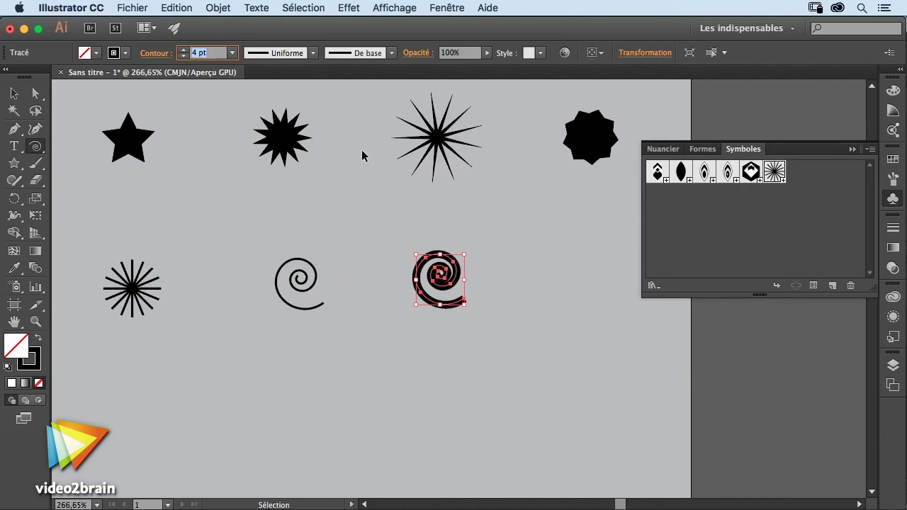
left_click(377, 214, "super")
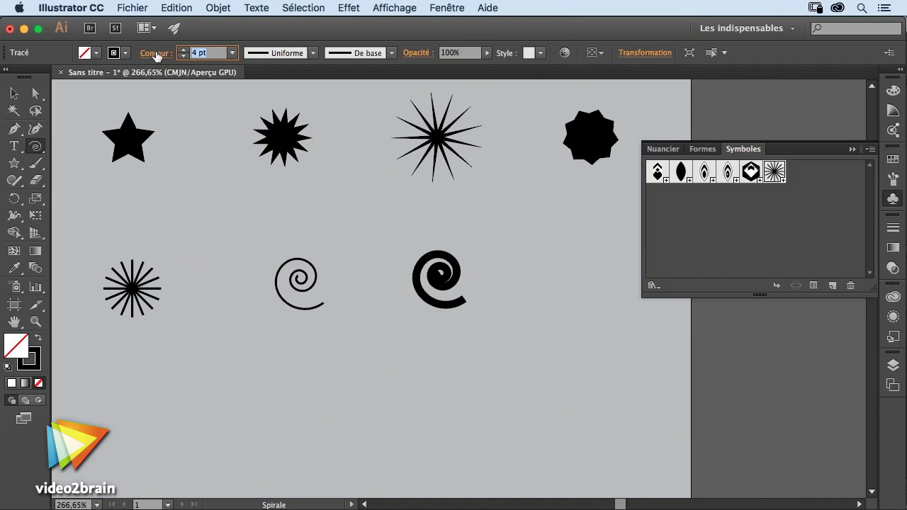
Give the spiral round caps and raise its stroke to 6 pt
left_click(157, 55)
left_click(75, 90)
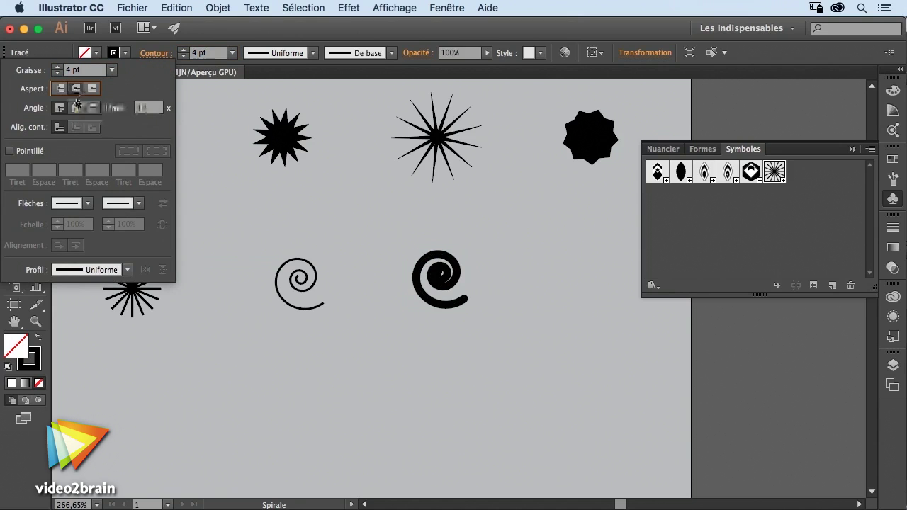
key("Up")
key("Up")
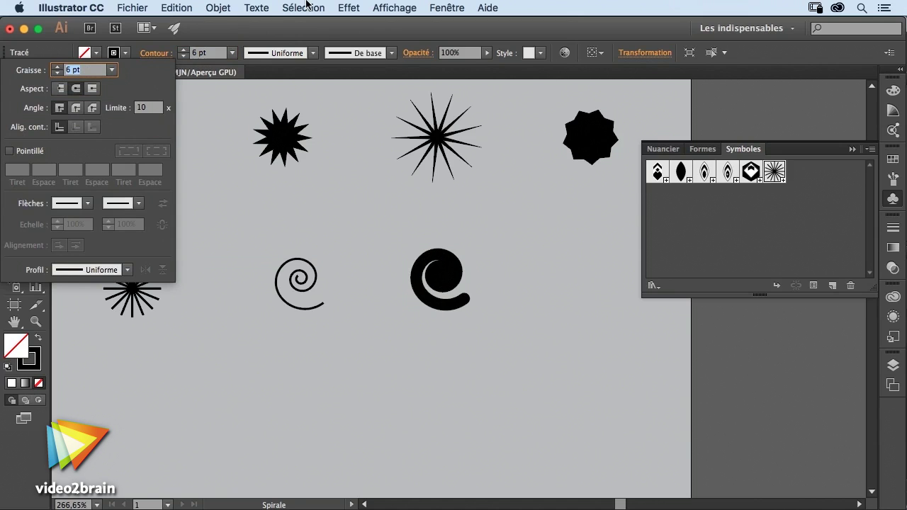
left_click(377, 261)
Add a spiral with fewer turns curling above the thick one, stroked at 4 pt
mouse_move(378, 252)
left_mouse_down()
mouse_move(403, 277)
mouse_move(404, 298)
left_mouse_up()
key("Down")
key("Down")
key("Down")
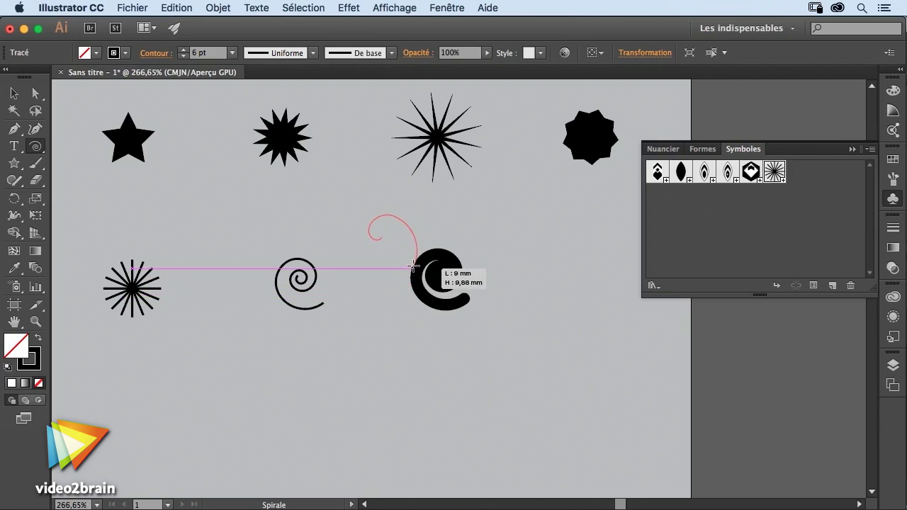
mouse_move(403, 297)
left_mouse_down()
mouse_move(416, 273)
mouse_move(395, 287)
left_mouse_up()
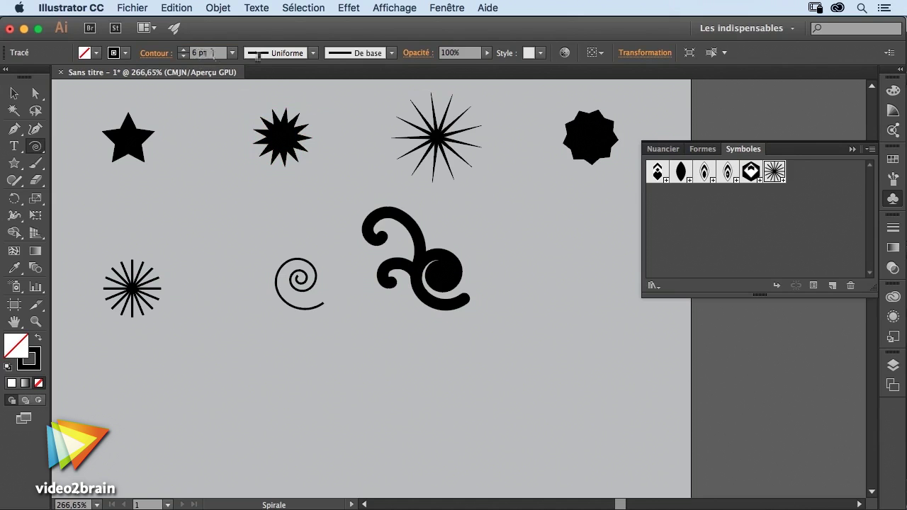
type("4")
key("Return")
type("v")
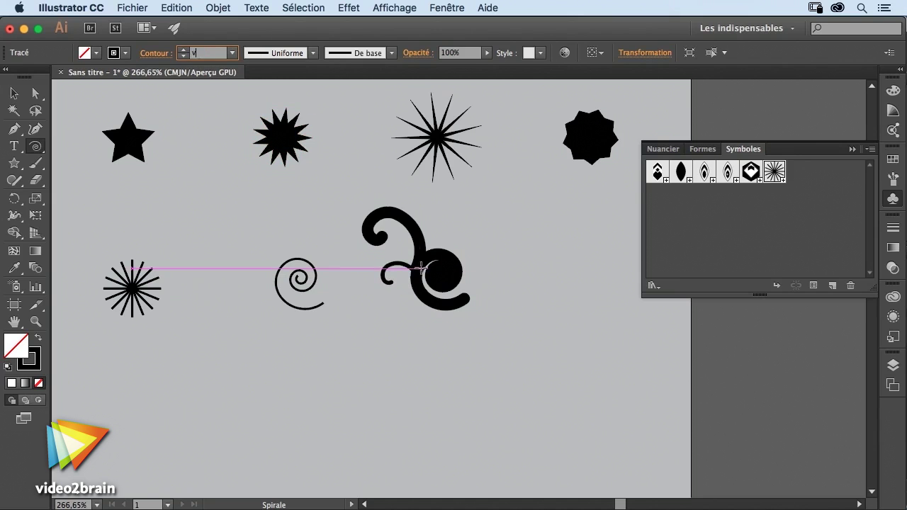
Add a small spiral below the swirl with a 4 pt stroke
mouse_move(387, 284)
left_mouse_down()
mouse_move(424, 286)
mouse_move(422, 301)
left_mouse_up()
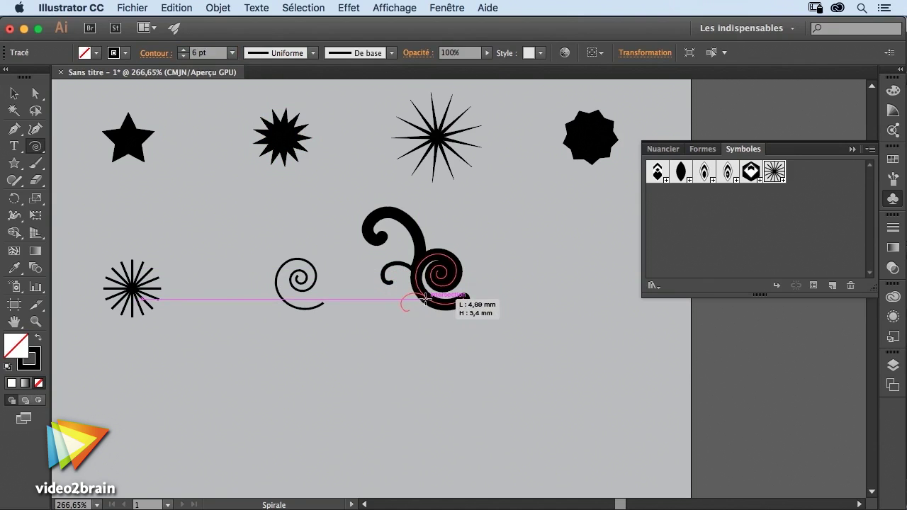
left_click_drag(422, 301, 431, 323)
key("v")
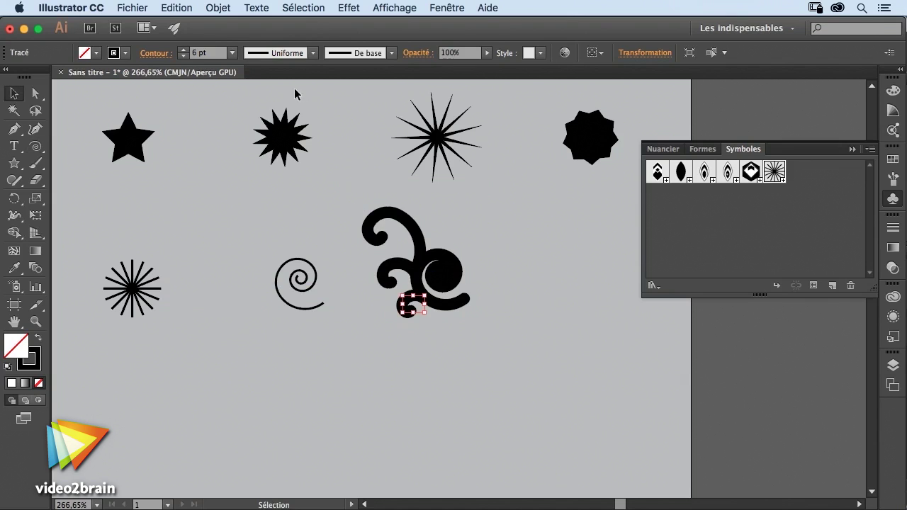
key("Down")
key("Down")
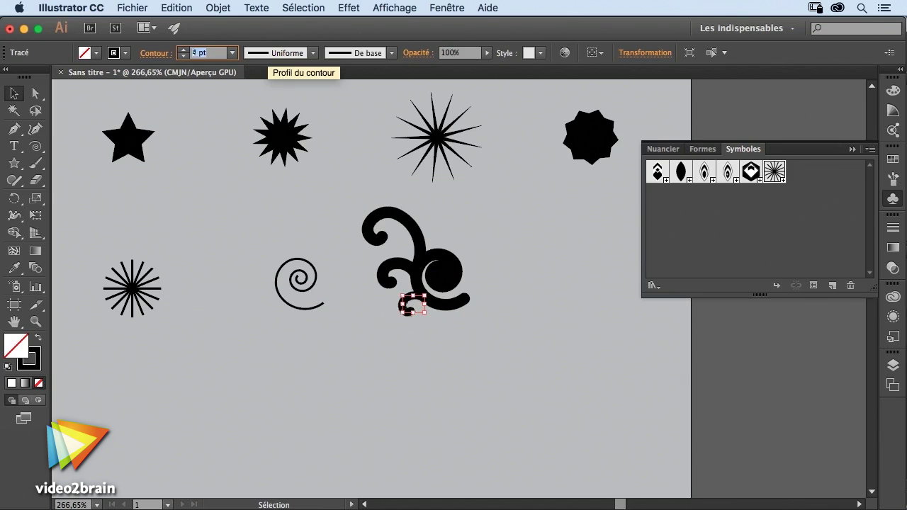
Move the swirl right and enable Scale Strokes & Effects in the Scale dialog
left_click(503, 312)
left_click_drag(454, 282, 500, 302)
left_click_drag(511, 235, 482, 262)
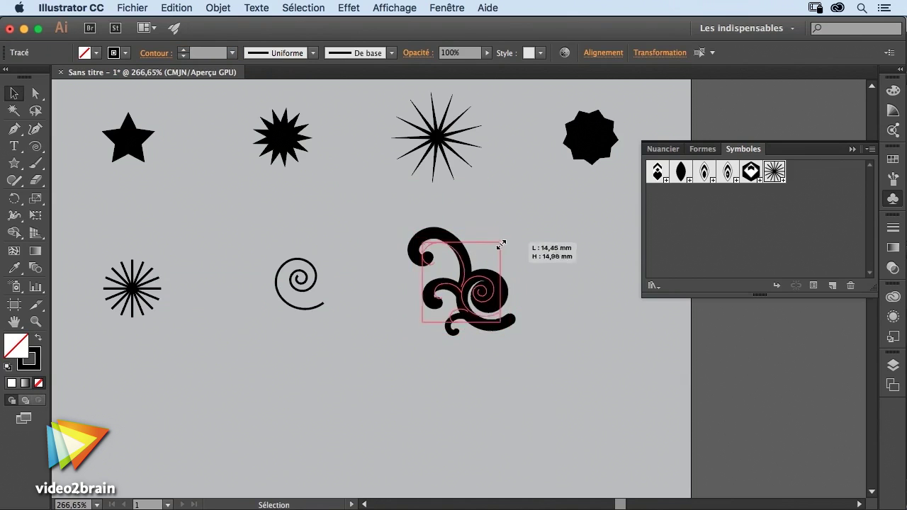
key("ctrl+z")
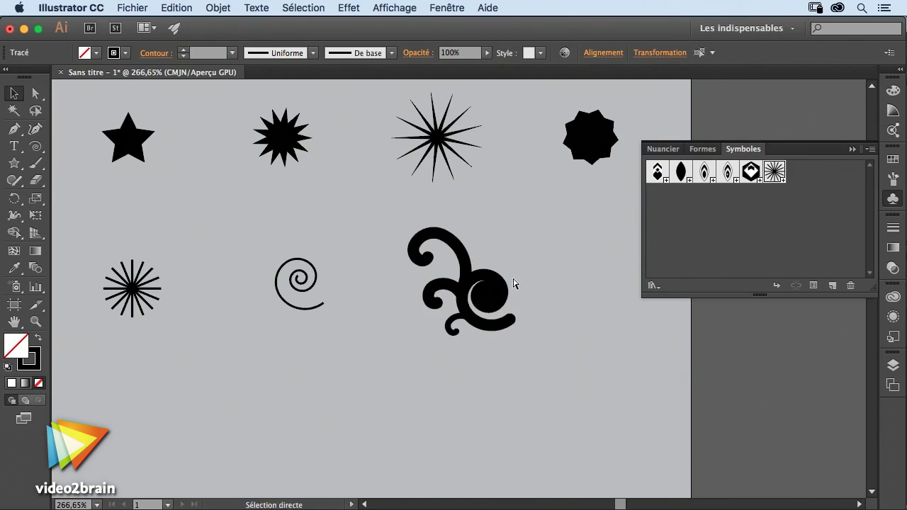
key("s")
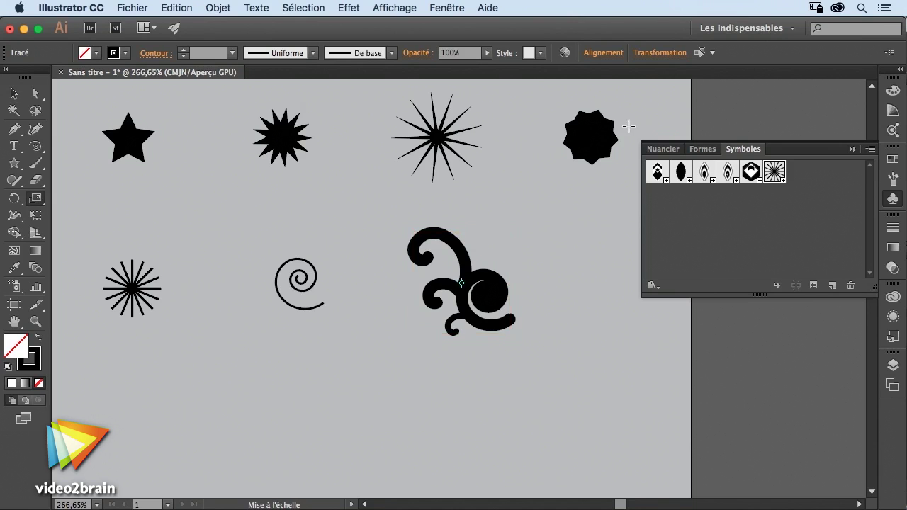
key("Return")
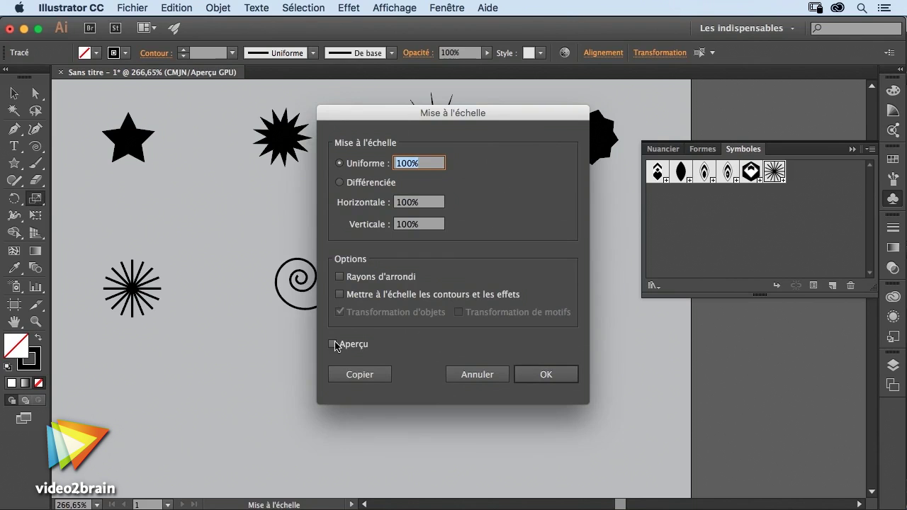
left_click(362, 296)
left_click(544, 374)
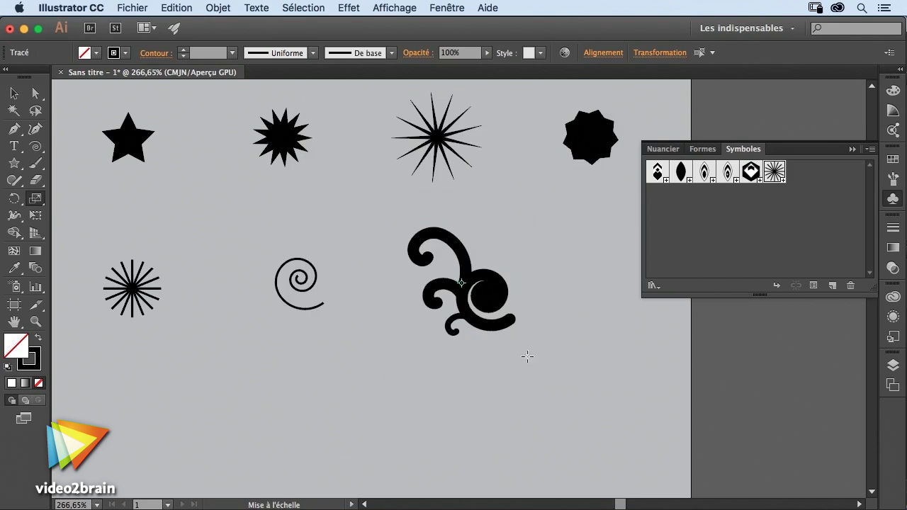
Shrink the swirl with its strokes and save it as Nouveau symbole 6
key("v")
left_click_drag(510, 234, 489, 254)
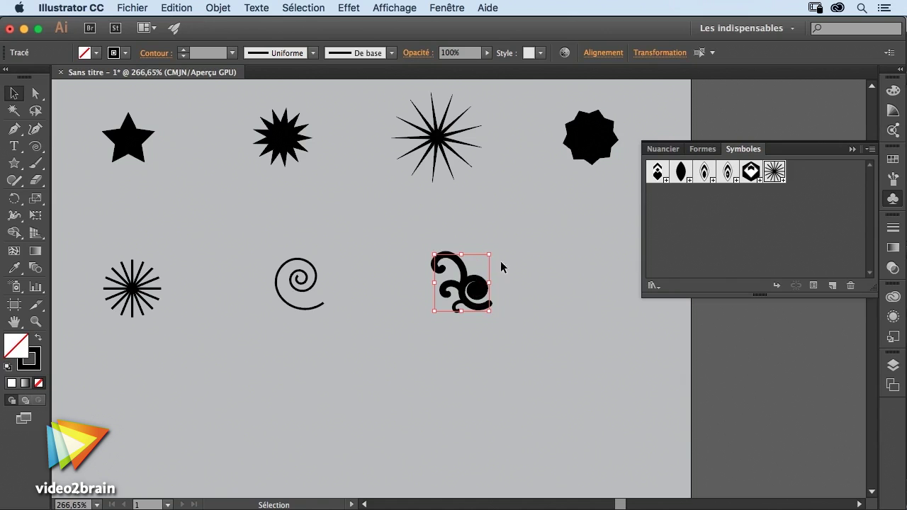
key("F8")
key("Return")
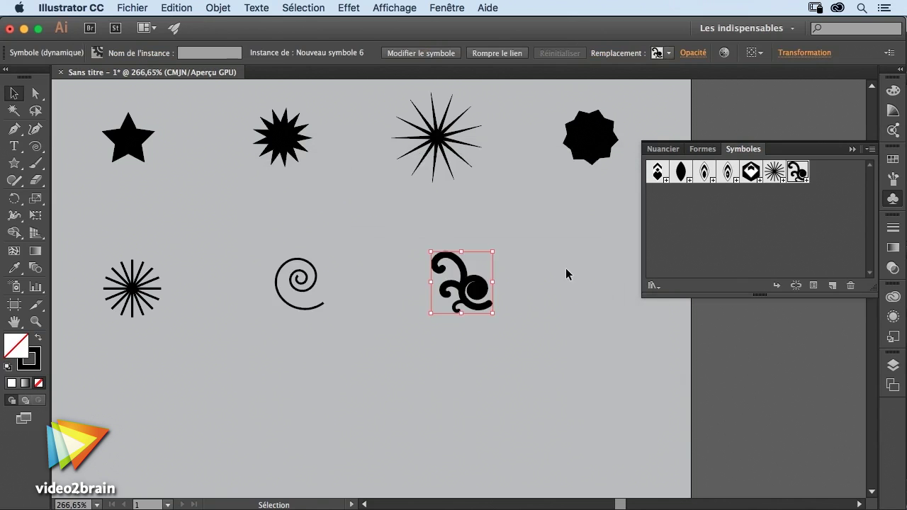
left_click(590, 308)
key("ctrl+0")
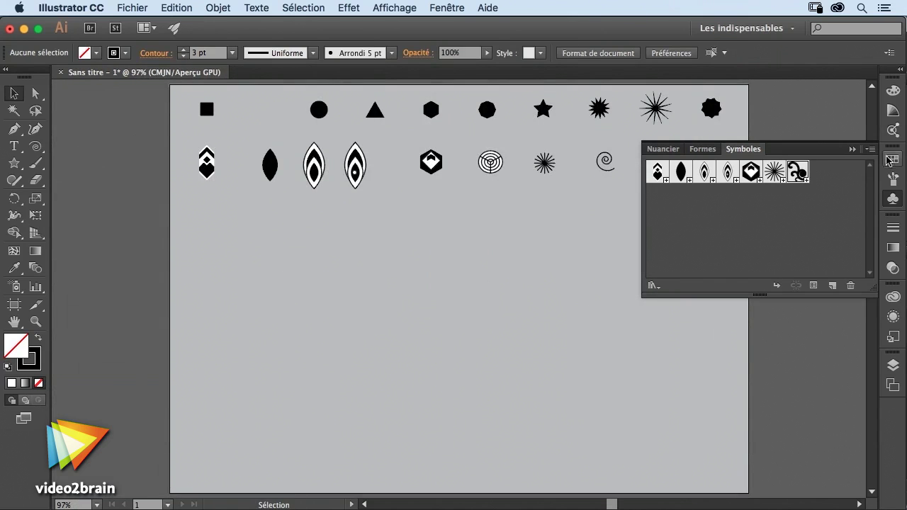
Hide the Symbols panel and scale the three leaf symbols down together
left_click(854, 151)
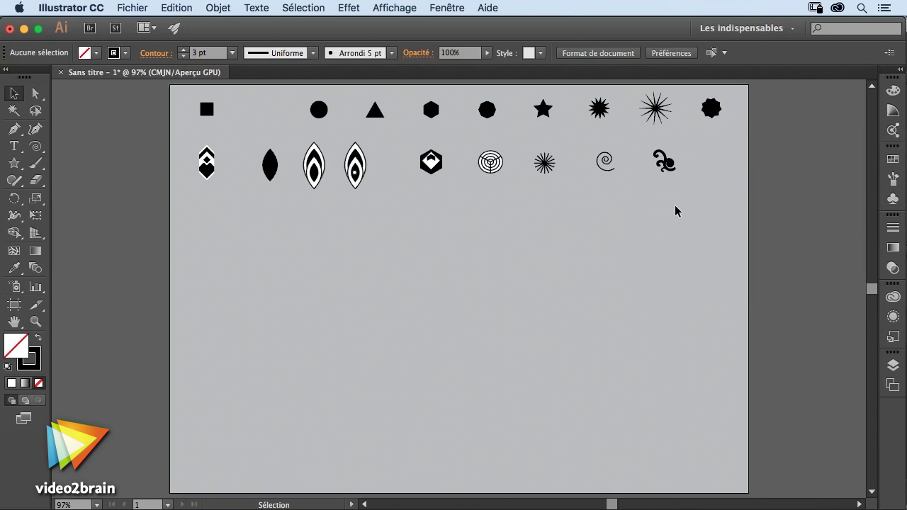
left_click_drag(256, 191, 256, 193)
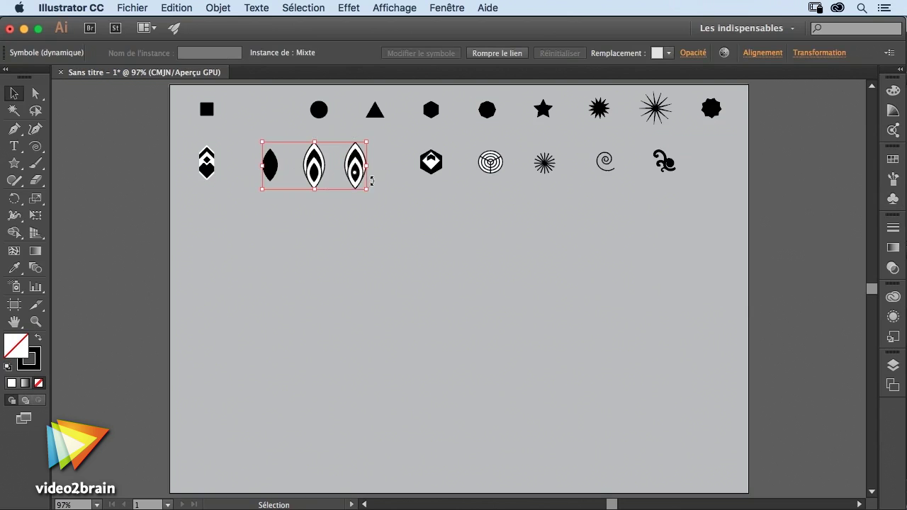
left_click_drag(366, 190, 348, 180)
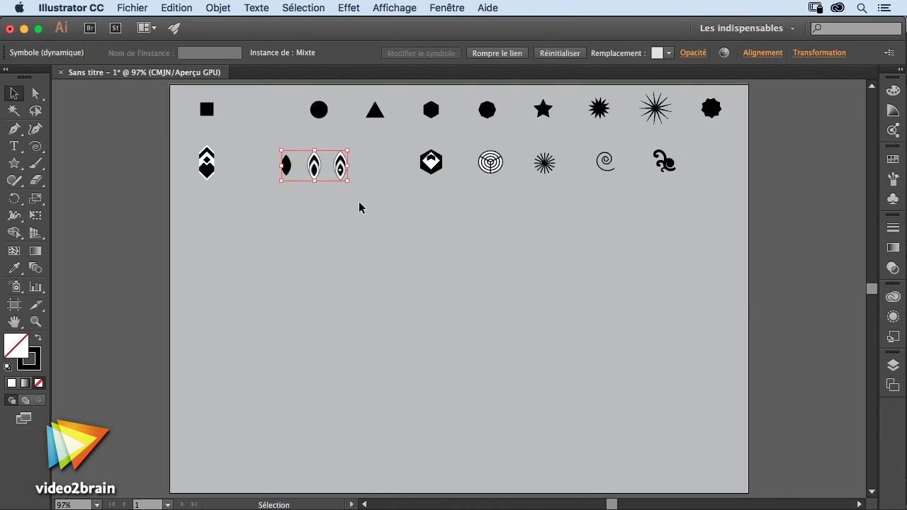
left_click(360, 205)
Reposition the three leaf symbols so they spread apart along the lower row
left_click(344, 166)
mouse_move(347, 177)
left_mouse_down()
mouse_move(373, 178)
mouse_move(266, 165)
left_mouse_up()
left_click(305, 179)
left_click(306, 197)
left_click(389, 231)
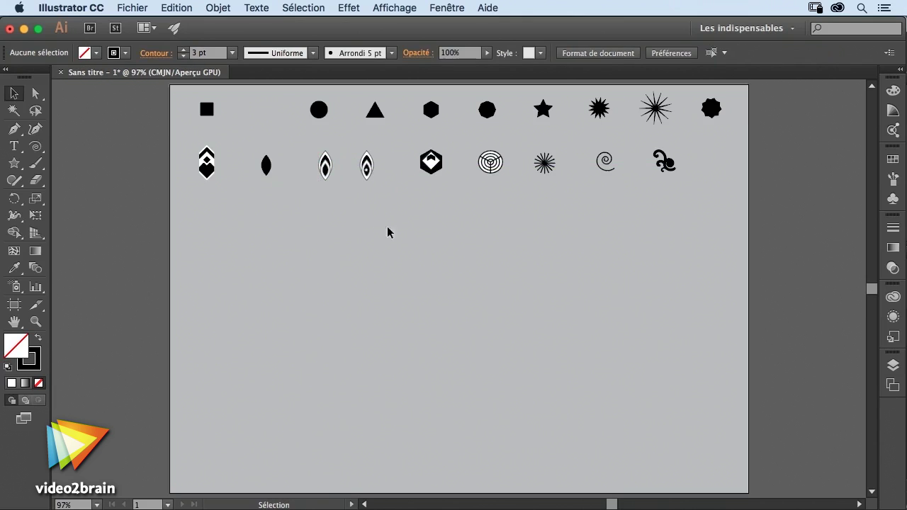